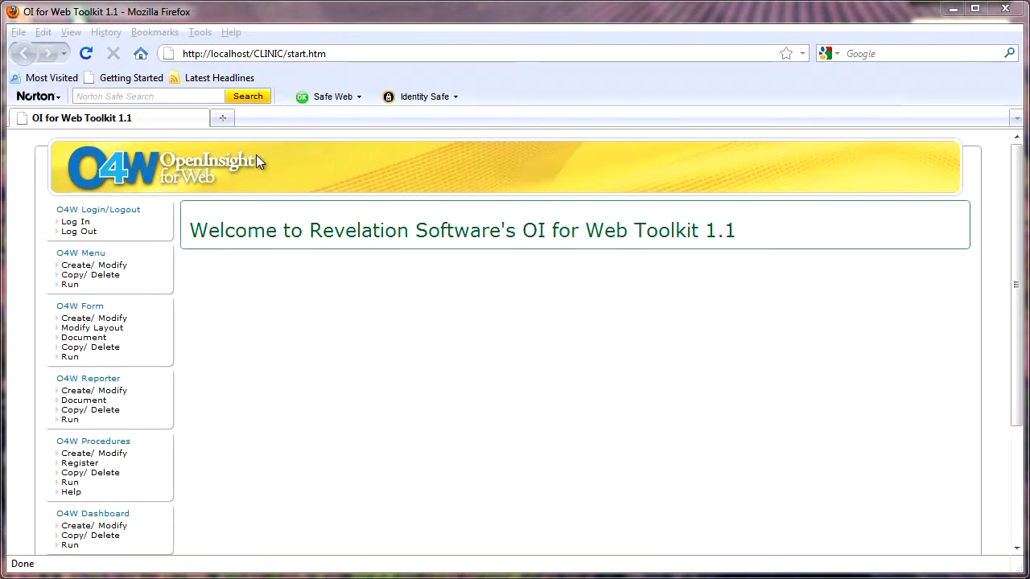
{"action": "left_click", "coordinate": [284, 52]}
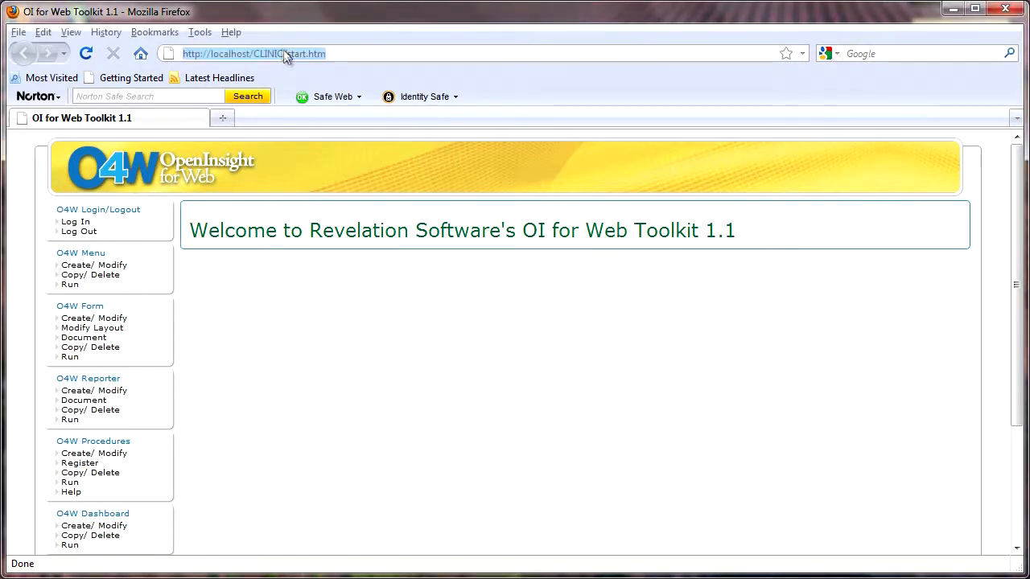
{"action": "left_click", "coordinate": [285, 52]}
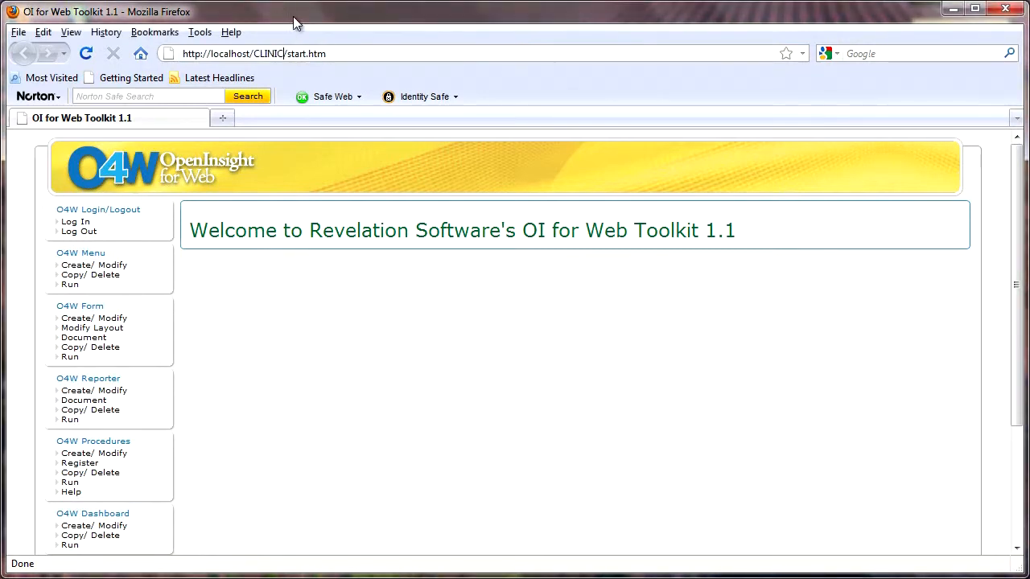
{"action": "key", "text": "BackSpace"}
{"action": "key", "text": "BackSpace"}
{"action": "key", "text": "BackSpace"}
{"action": "key", "text": "BackSpace"}
{"action": "key", "text": "BackSpace"}
{"action": "key", "text": "BackSpace"}
{"action": "type", "text": "EXAMPLES"}
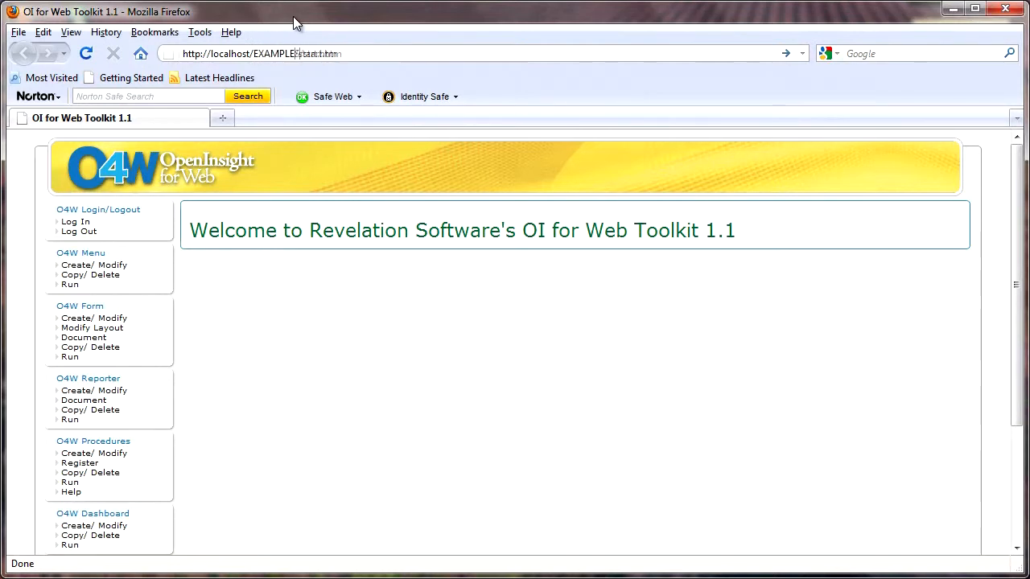
{"action": "key", "text": "Return"}
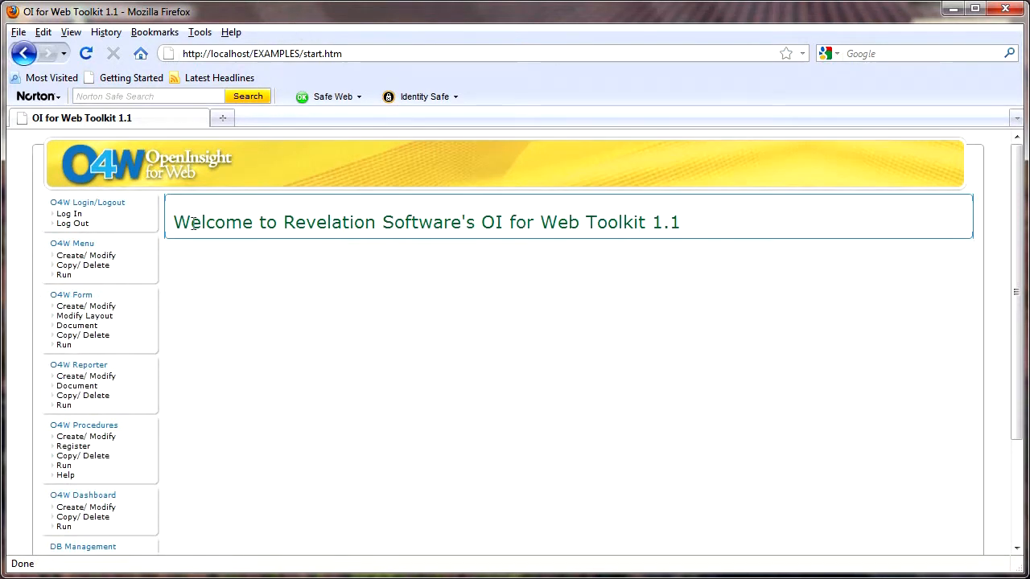
- Log in to OpenInsight for Web with the user name O4W and the account password
{"action": "left_click", "coordinate": [69, 214]}
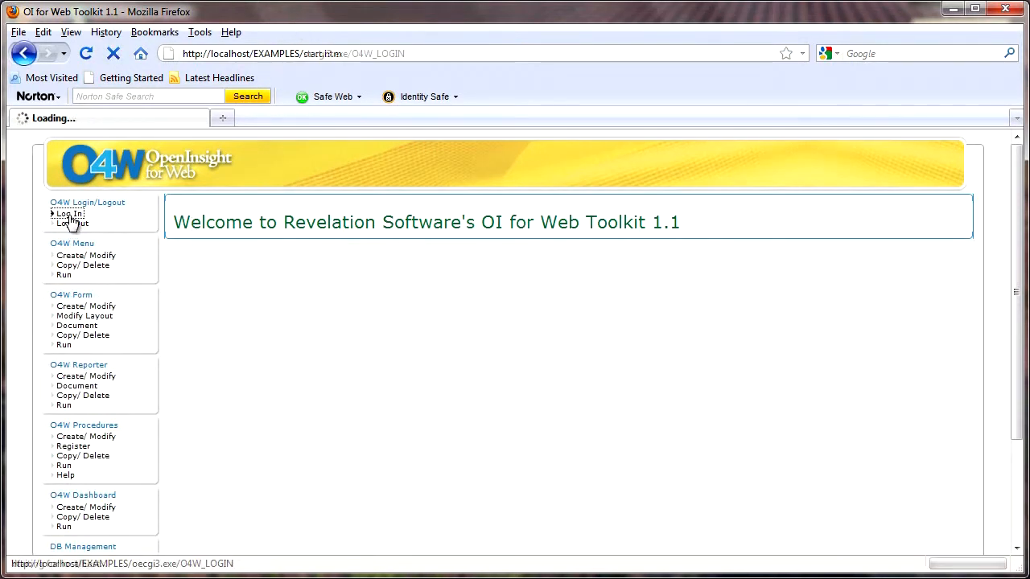
{"action": "left_click", "coordinate": [300, 255]}
{"action": "type", "text": "O4W"}
{"action": "key", "text": "Tab"}
{"action": "type", "text": "o"}
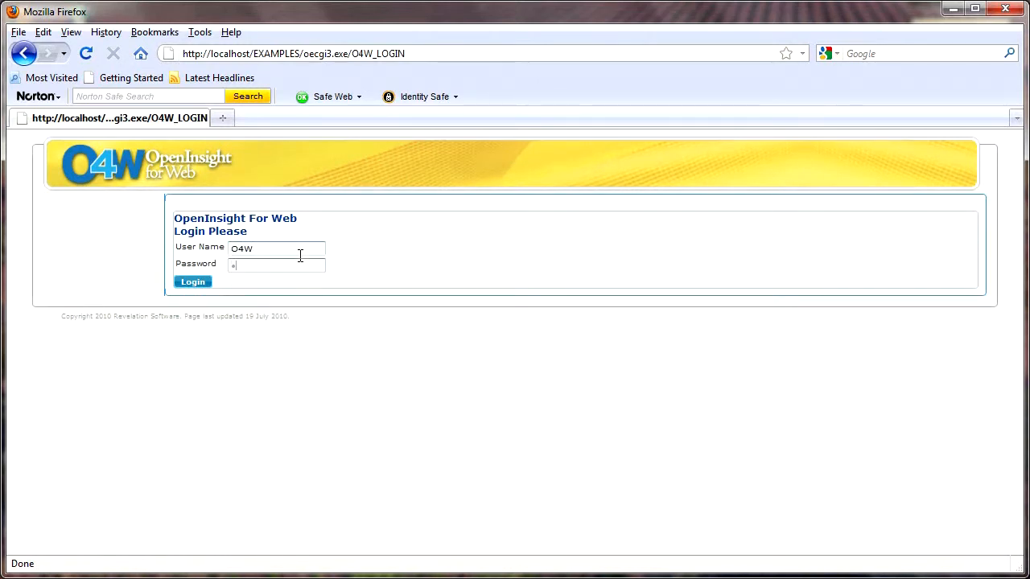
{"action": "type", "text": "•••••"}
{"action": "key", "text": "Return"}
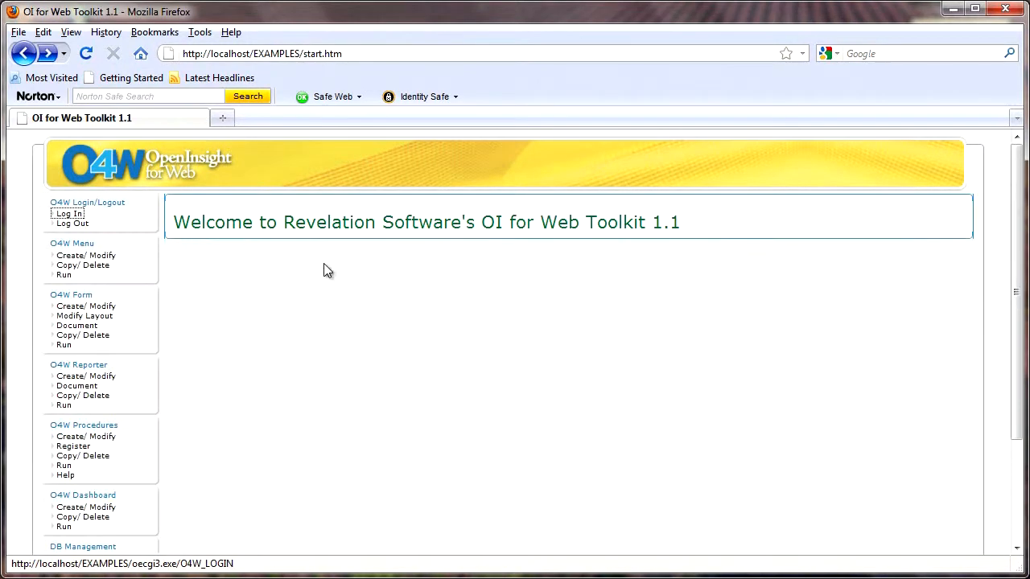
- Start a new O4W dashboard named SALES in the definition wizard and proceed to its layout settings
{"action": "left_click", "coordinate": [90, 510]}
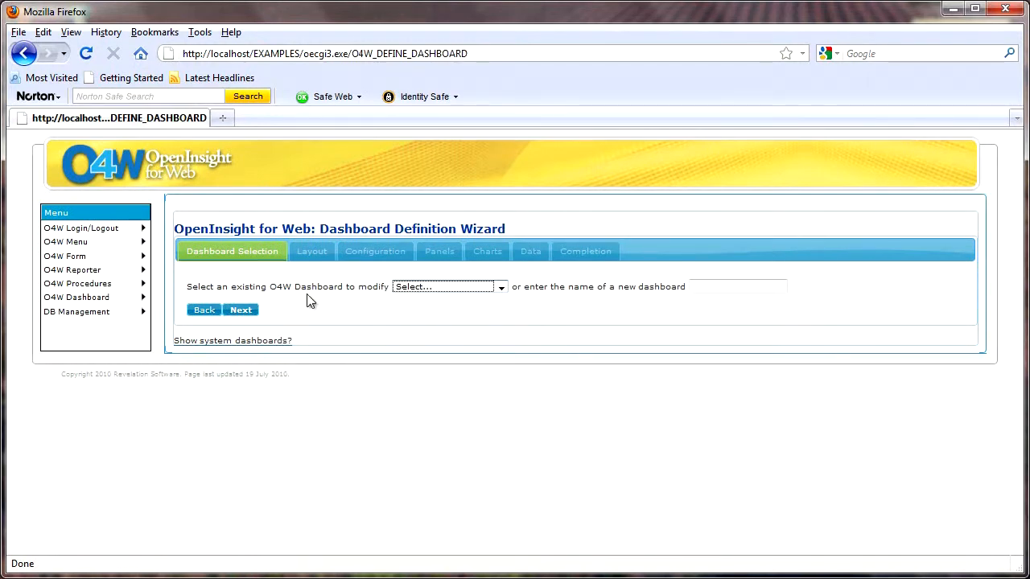
{"action": "left_click", "coordinate": [500, 288]}
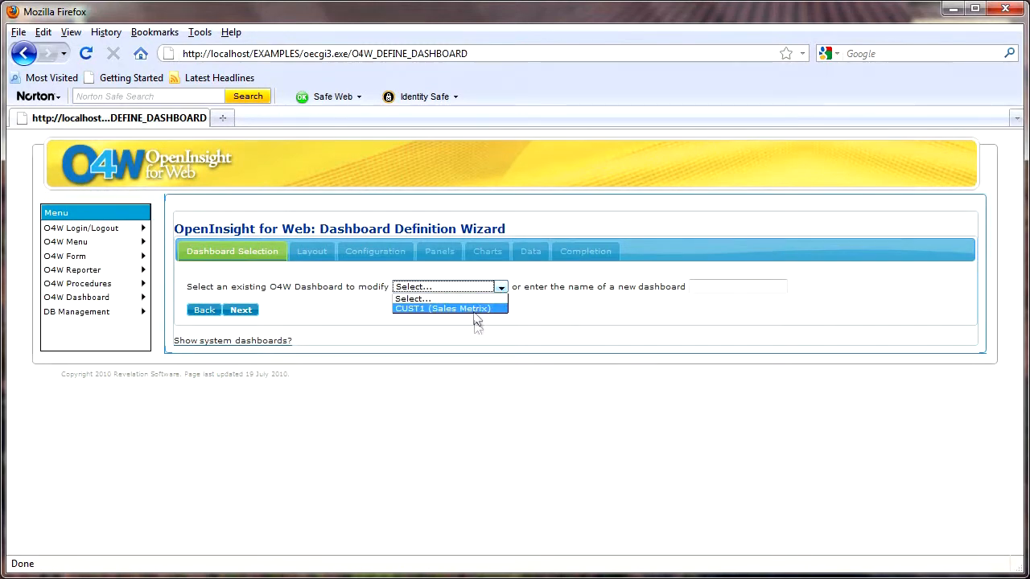
{"action": "left_click", "coordinate": [496, 297]}
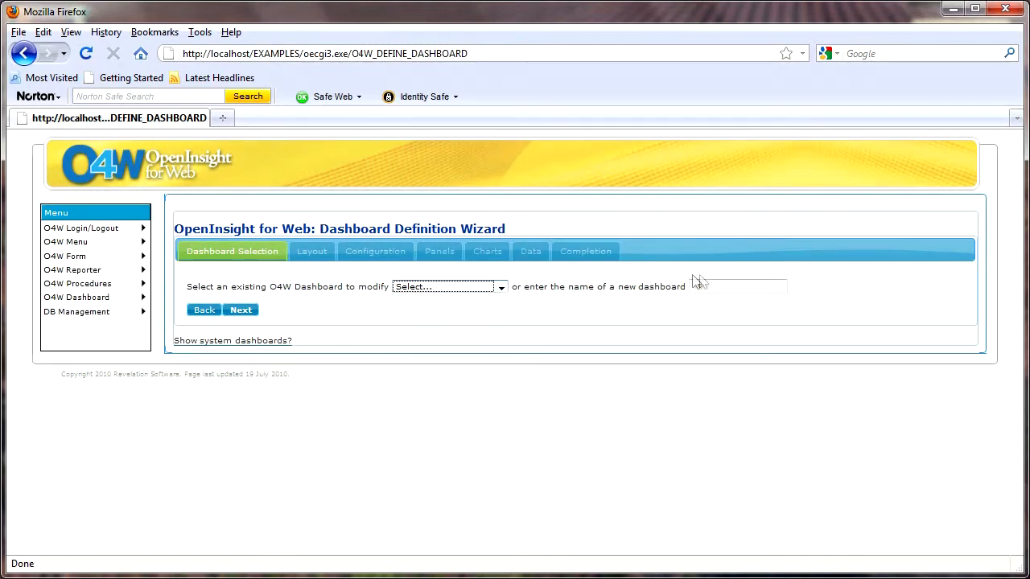
{"action": "left_click", "coordinate": [727, 287]}
{"action": "type", "text": "Sales"}
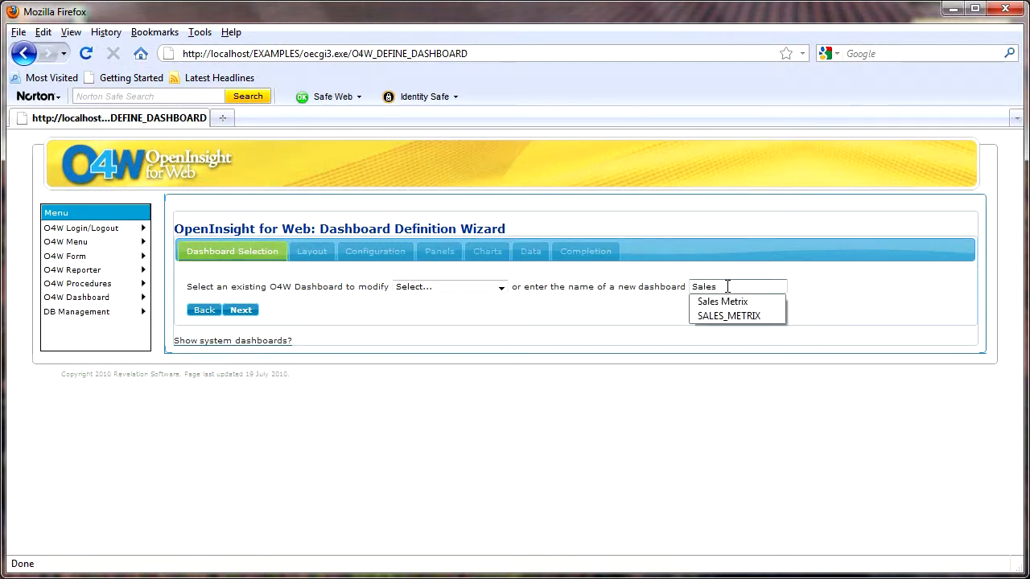
{"action": "key", "text": "Tab"}
{"action": "left_click", "coordinate": [241, 310]}
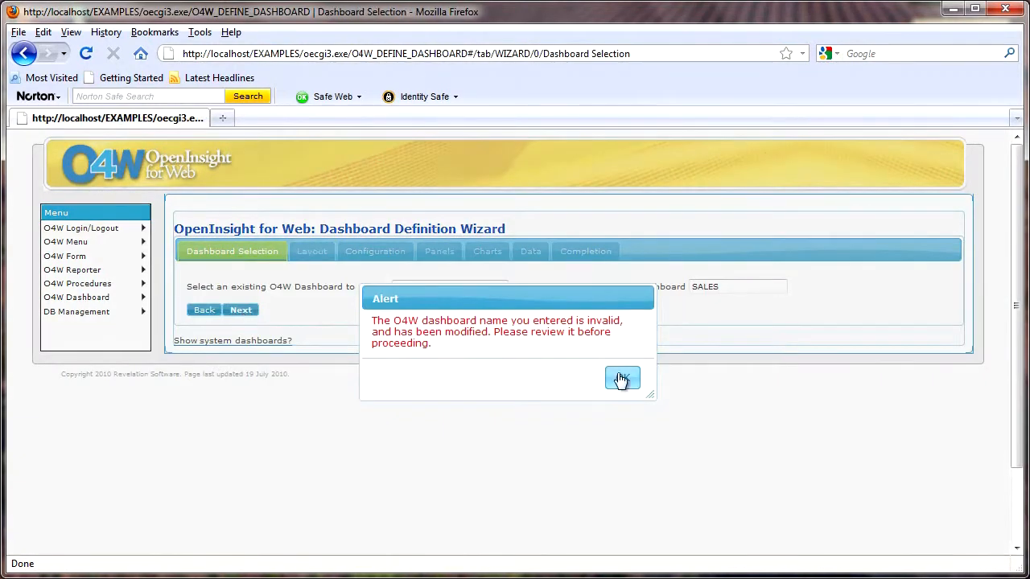
{"action": "left_click", "coordinate": [622, 379]}
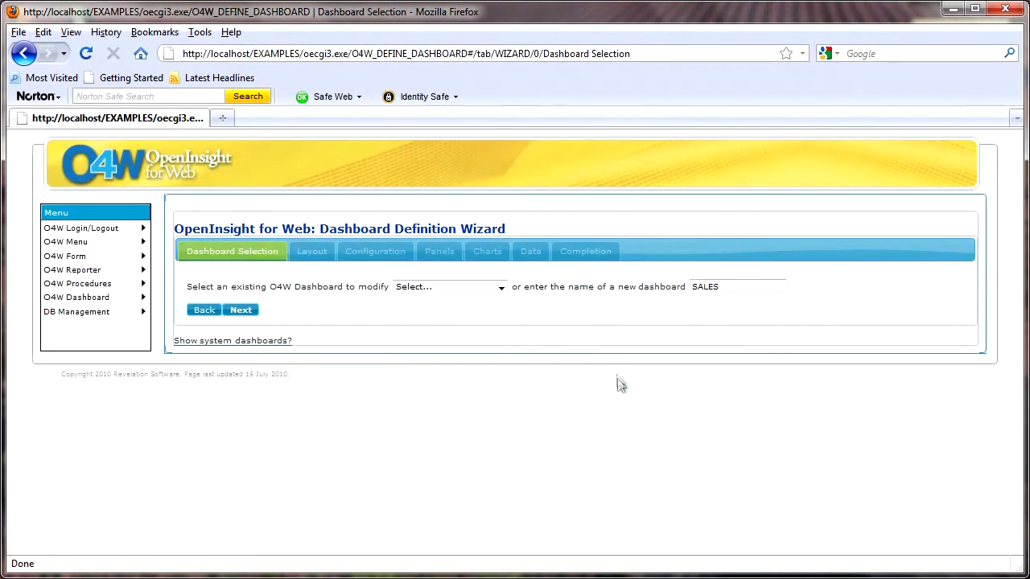
{"action": "left_click", "coordinate": [242, 310]}
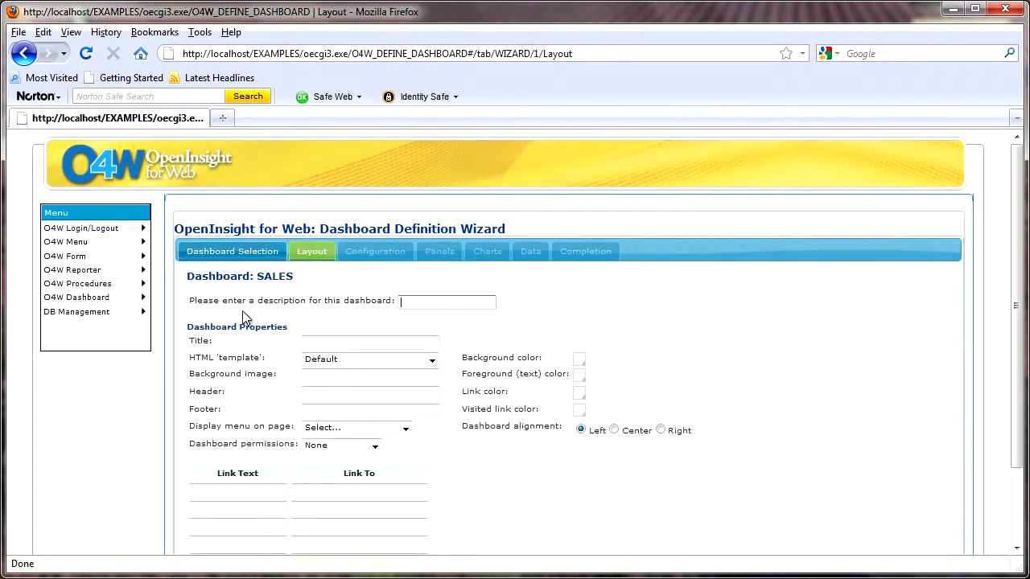
- Enter Sales as the dashboard's description, title and header
{"action": "left_click", "coordinate": [423, 304]}
{"action": "type", "text": "Sales"}
{"action": "left_click_drag", "start_coordinate": [430, 302], "coordinate": [361, 307]}
{"action": "key", "text": "ctrl+c"}
{"action": "left_click", "coordinate": [353, 342]}
{"action": "key", "text": "ctrl+v"}
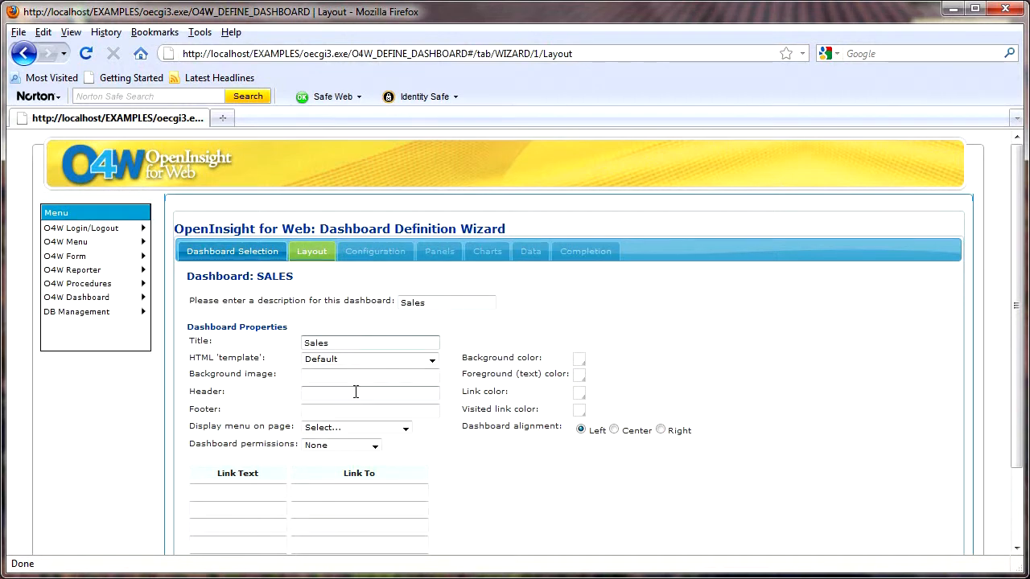
{"action": "left_click", "coordinate": [356, 392]}
{"action": "key", "text": "ctrl+v"}
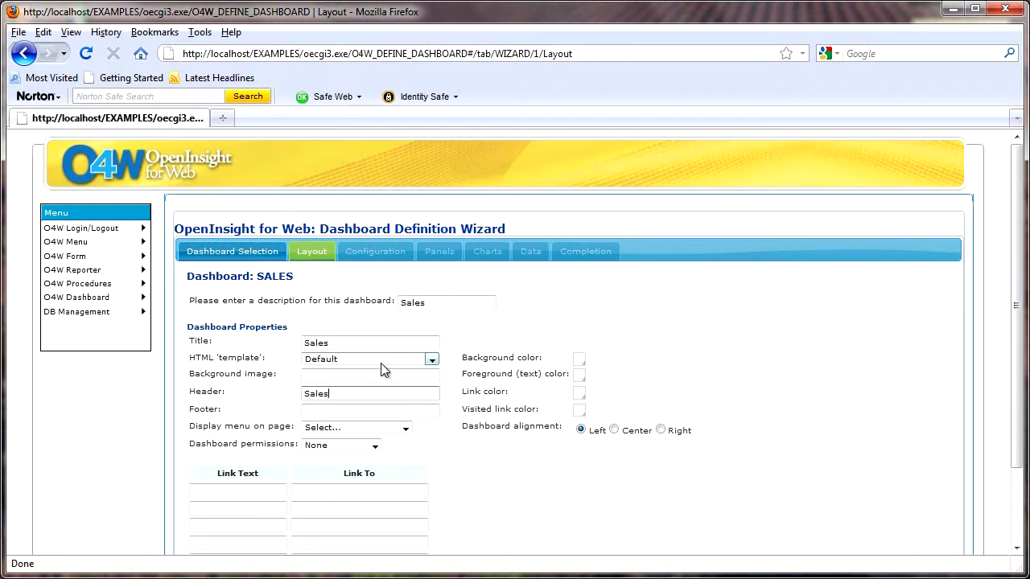
- Set the dashboard footer to "(c) Copyright Revsoft 2010" and display MAIN_MENU on the page
{"action": "left_click", "coordinate": [330, 413]}
{"action": "type", "text": "("}
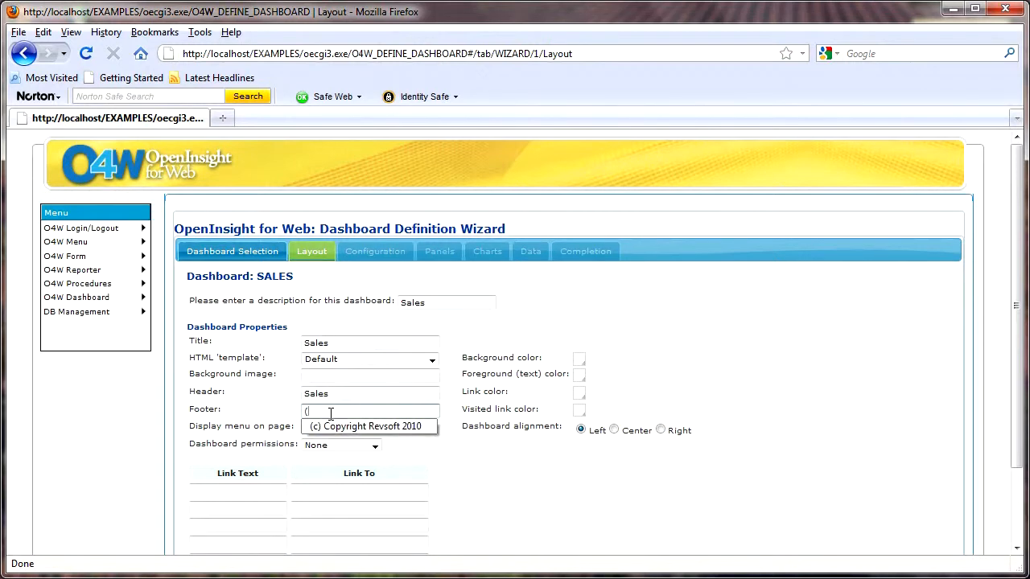
{"action": "key", "text": "Down"}
{"action": "key", "text": "Tab"}
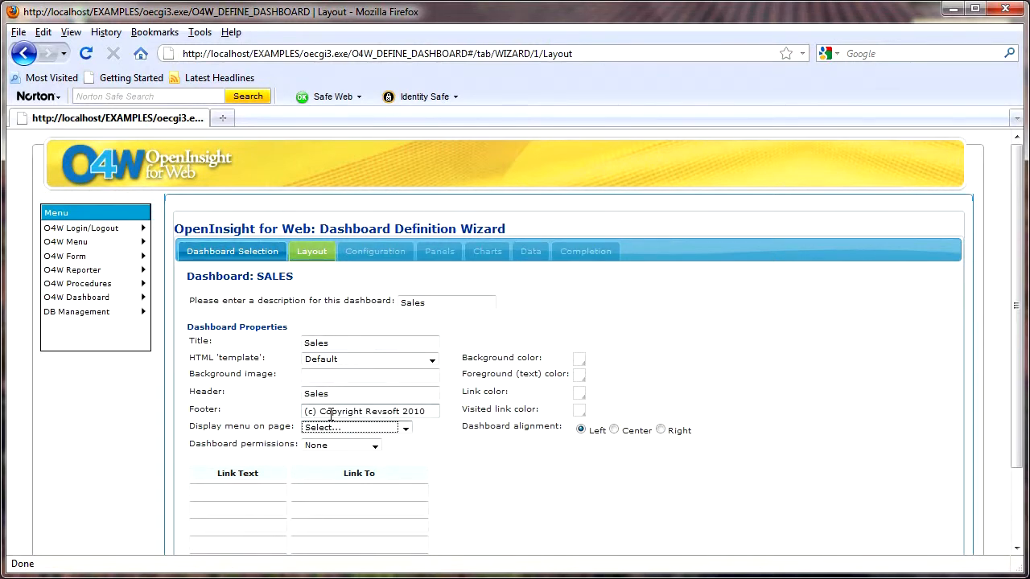
{"action": "left_click", "coordinate": [405, 428]}
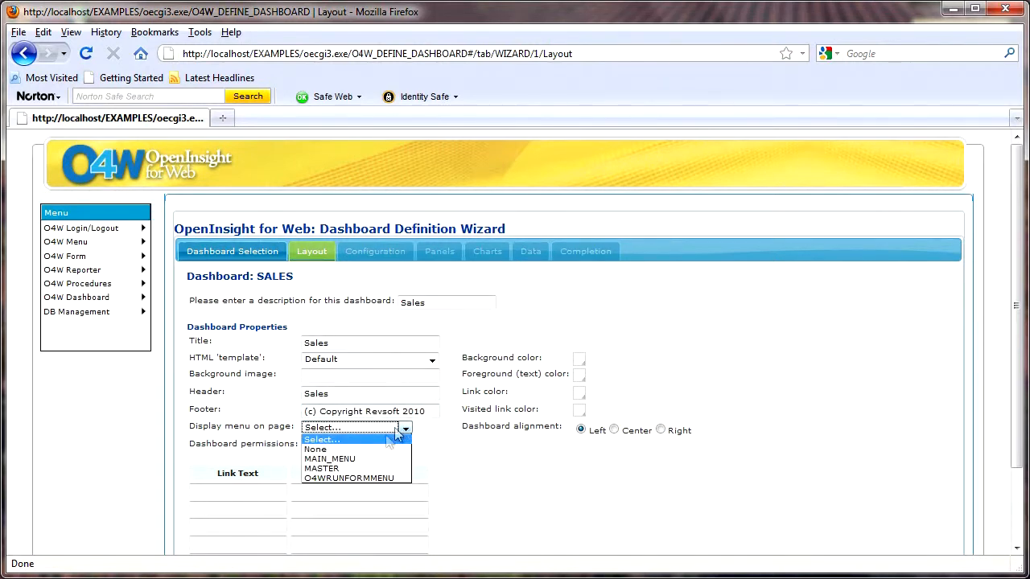
{"action": "left_click", "coordinate": [349, 458]}
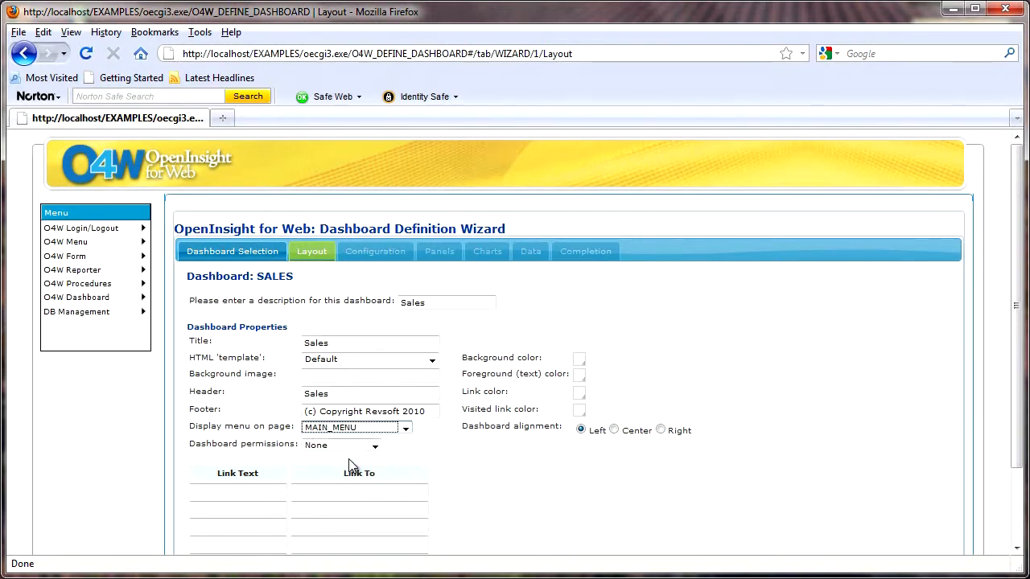
{"action": "left_click", "coordinate": [264, 492]}
{"action": "type", "text": "w"}
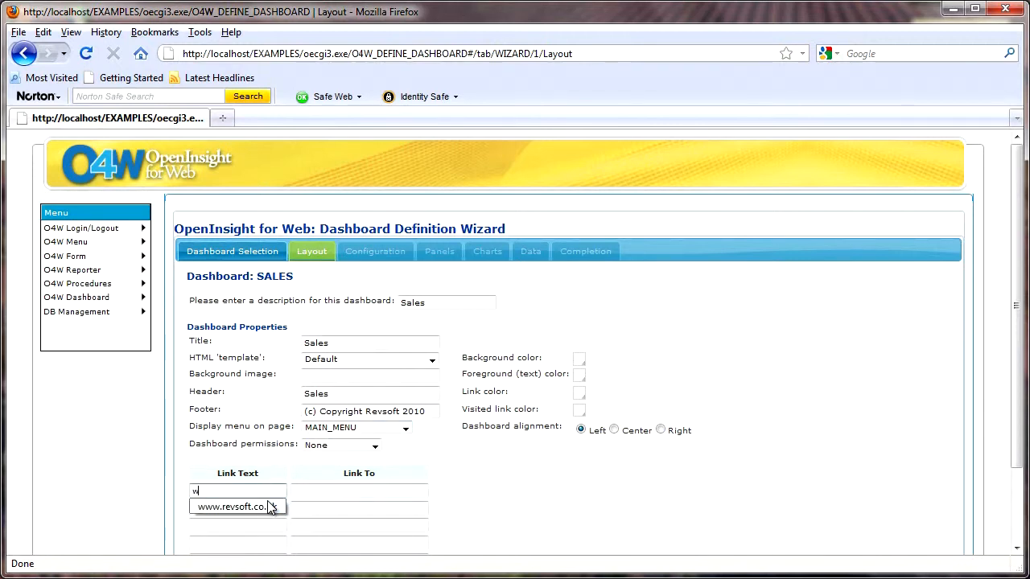
{"action": "key", "text": "Tab"}
{"action": "left_click", "coordinate": [245, 489]}
{"action": "type", "text": "w"}
{"action": "left_click", "coordinate": [242, 508]}
{"action": "key", "text": "Tab"}
{"action": "type", "text": "h"}
{"action": "key", "text": "Down"}
{"action": "key", "text": "Tab"}
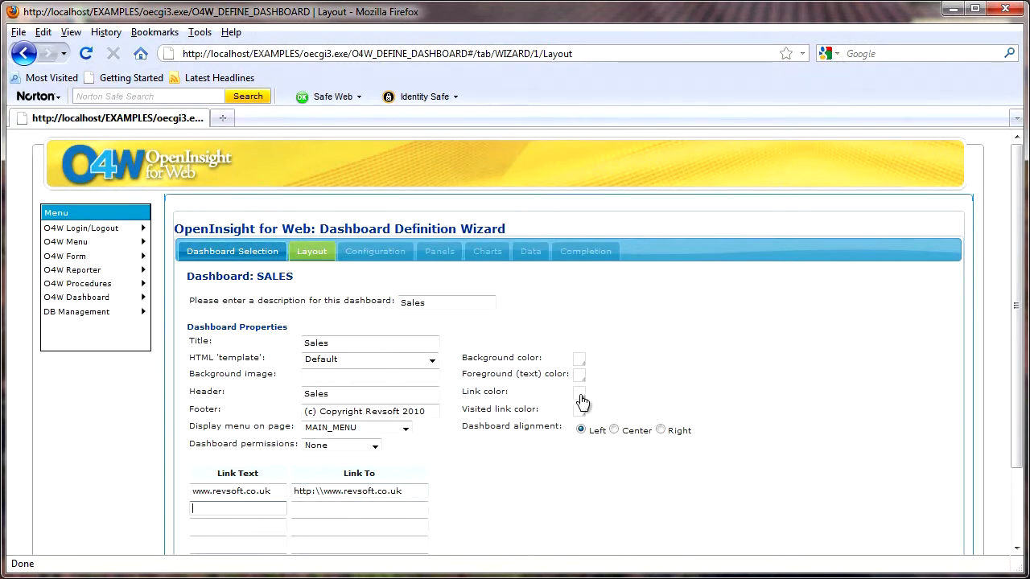
- Set the link color to dark blue and the visited link color to magenta, and proceed to the configuration settings
{"action": "left_click", "coordinate": [580, 394]}
{"action": "left_click", "coordinate": [633, 409]}
{"action": "left_click", "coordinate": [579, 410]}
{"action": "left_click", "coordinate": [635, 479]}
{"action": "scroll", "coordinate": [632, 486], "scroll_direction": "down", "scroll_amount": 2}
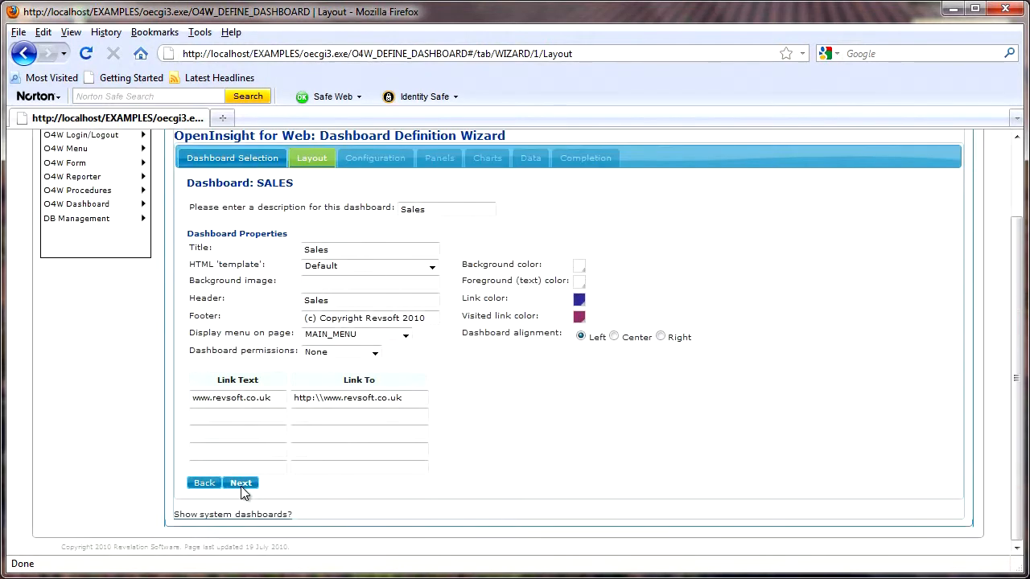
{"action": "left_click", "coordinate": [242, 485]}
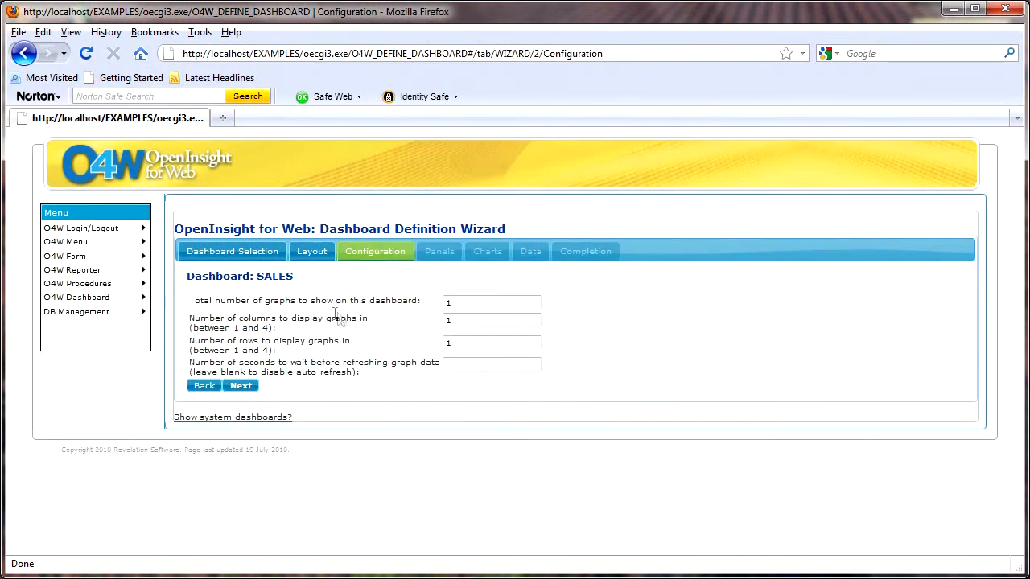
- Configure the dashboard for 2 graphs in 2 columns with a 60-second data refresh, and proceed to the panel settings
{"action": "double_click", "coordinate": [460, 302]}
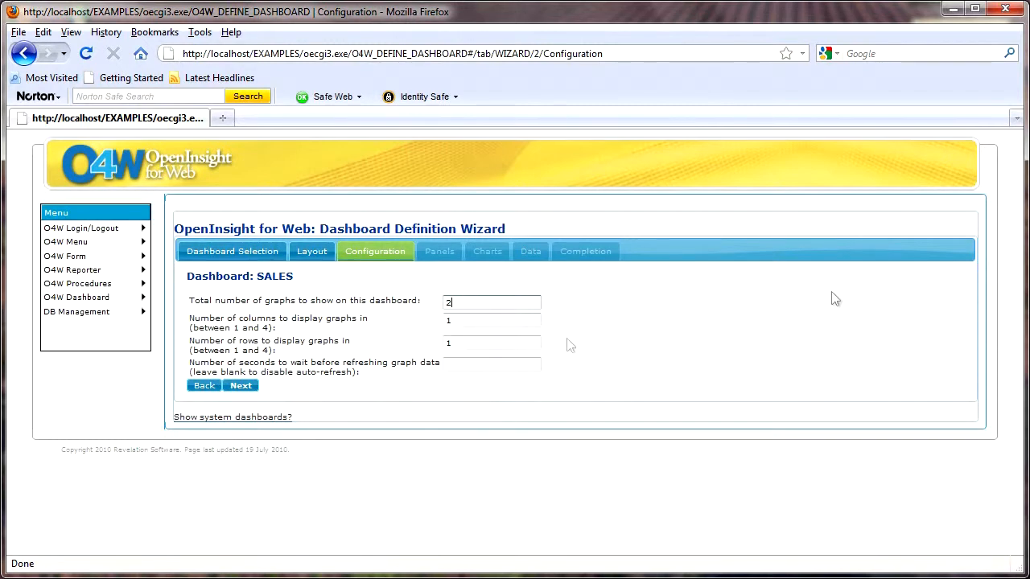
{"action": "double_click", "coordinate": [457, 321]}
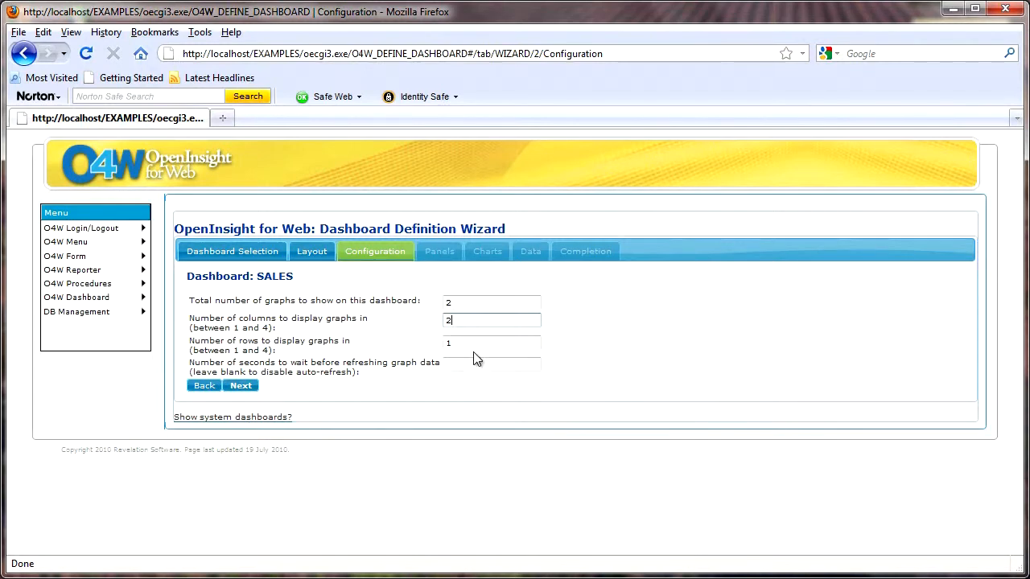
{"action": "left_click", "coordinate": [450, 344]}
{"action": "left_click", "coordinate": [461, 364]}
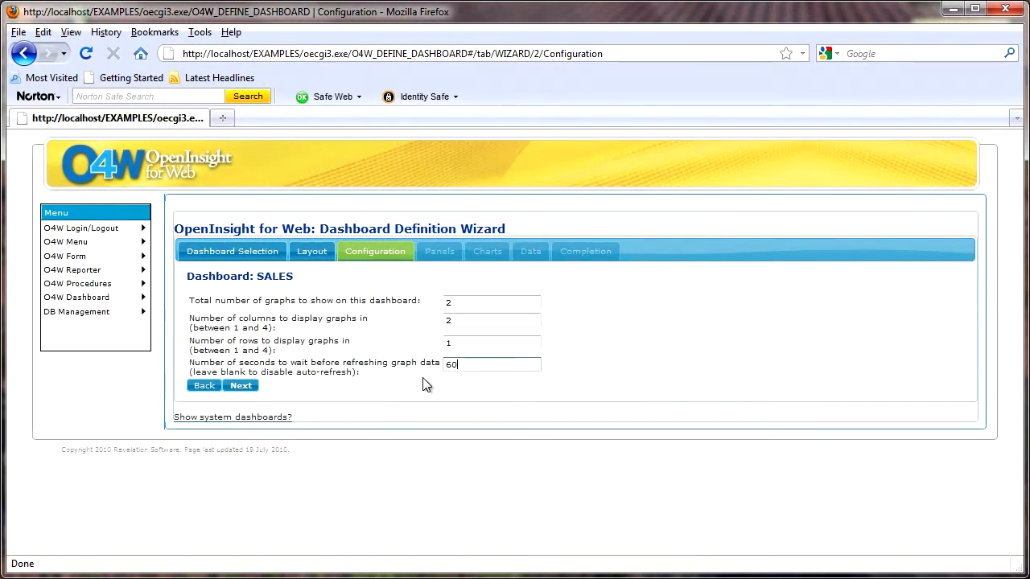
{"action": "left_click", "coordinate": [242, 387]}
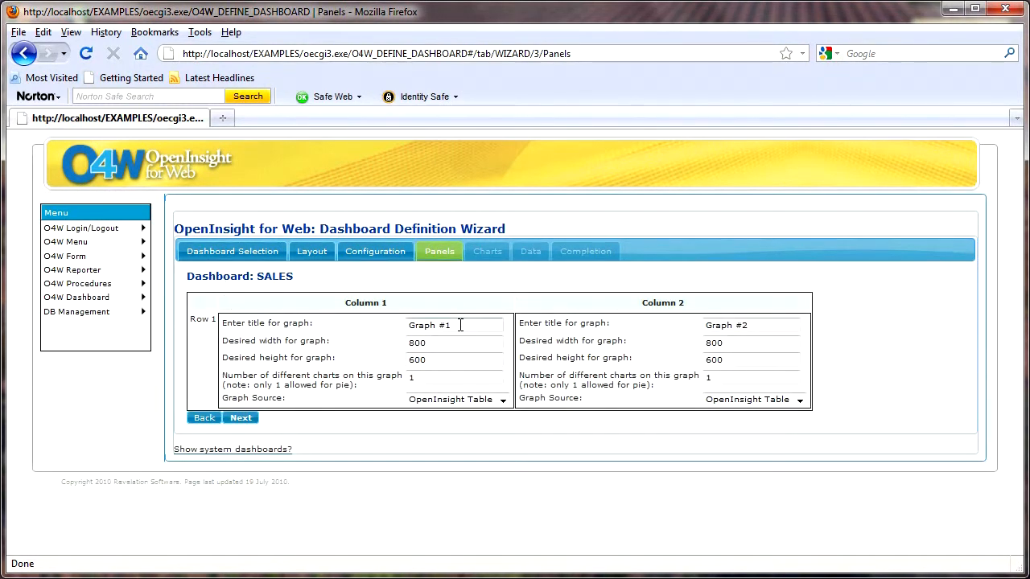
- Title the column 1 graph "Sales By Product" and set its width to 400 and height to 300
{"action": "left_click_drag", "start_coordinate": [460, 325], "coordinate": [385, 325]}
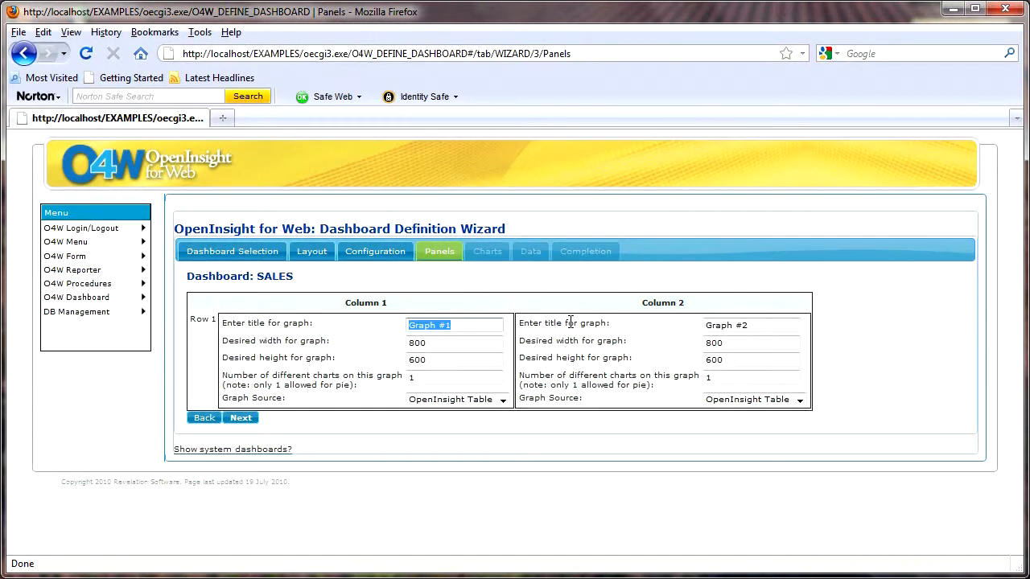
{"action": "type", "text": "Sales By Product"}
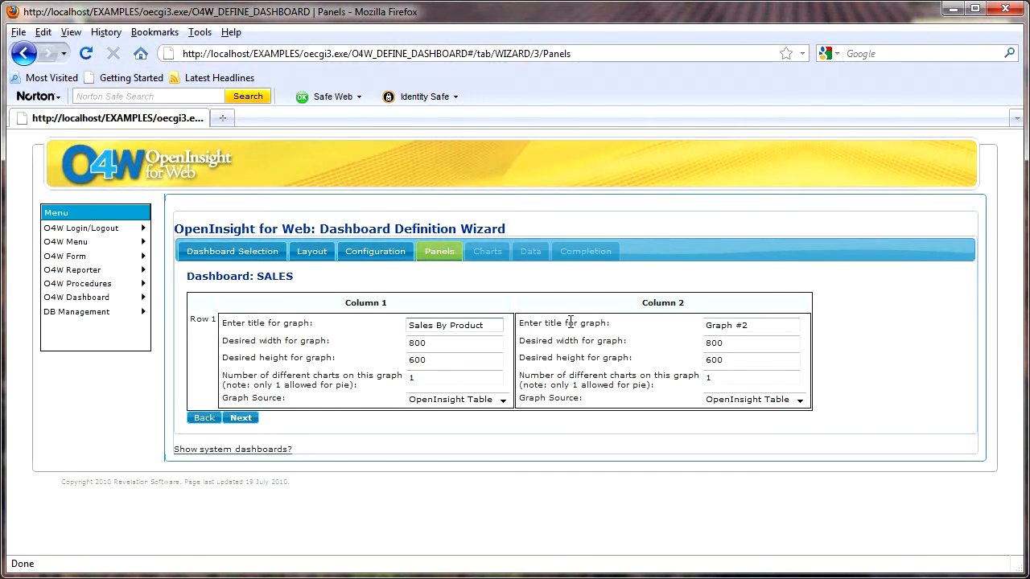
{"action": "double_click", "coordinate": [432, 343]}
{"action": "type", "text": "400"}
{"action": "key", "text": "Tab"}
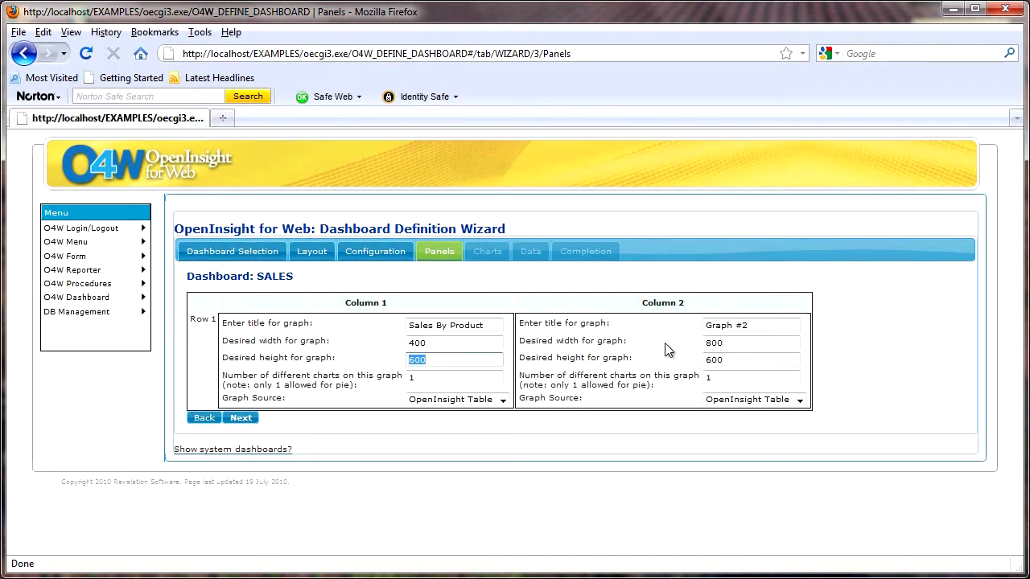
{"action": "type", "text": "30"}
{"action": "key", "text": "Tab"}
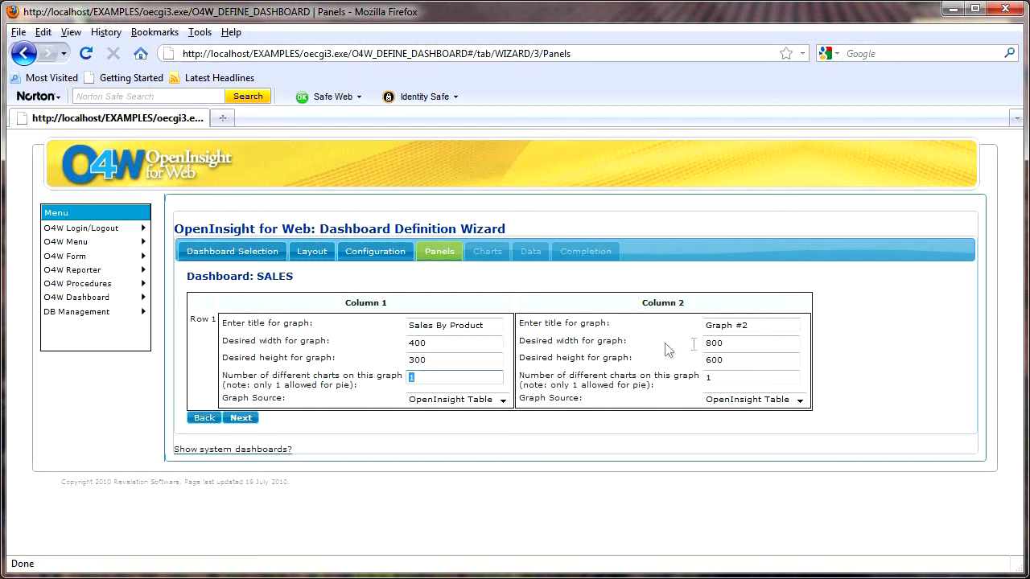
- Title the column 2 graph "Customer Ranking", size it 400 wide by 300 high, and proceed to the chart settings
{"action": "left_click", "coordinate": [766, 323]}
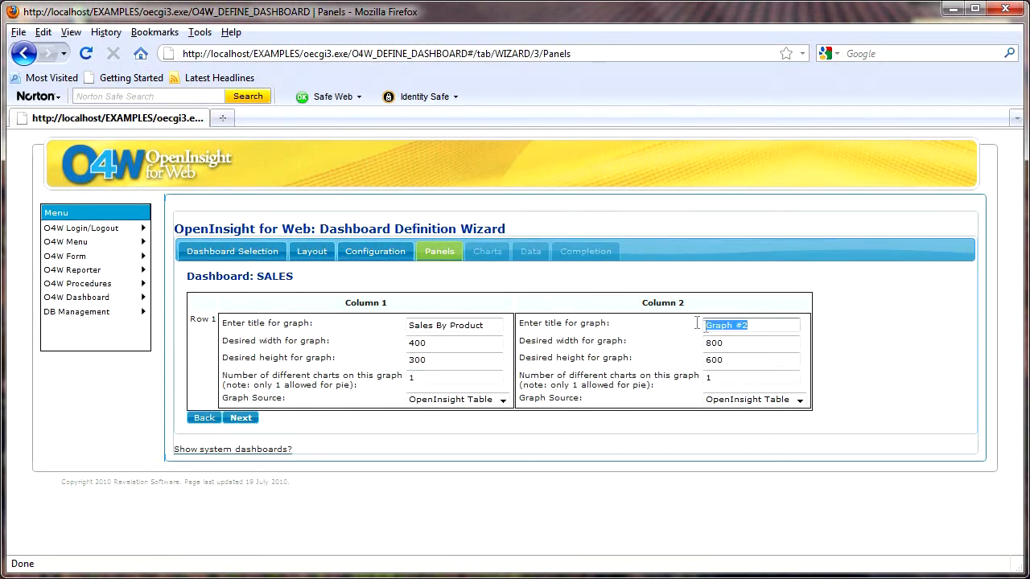
{"action": "type", "text": "Customer Ranking"}
{"action": "key", "text": "Tab"}
{"action": "type", "text": "400"}
{"action": "key", "text": "Tab"}
{"action": "type", "text": "300"}
{"action": "key", "text": "Tab"}
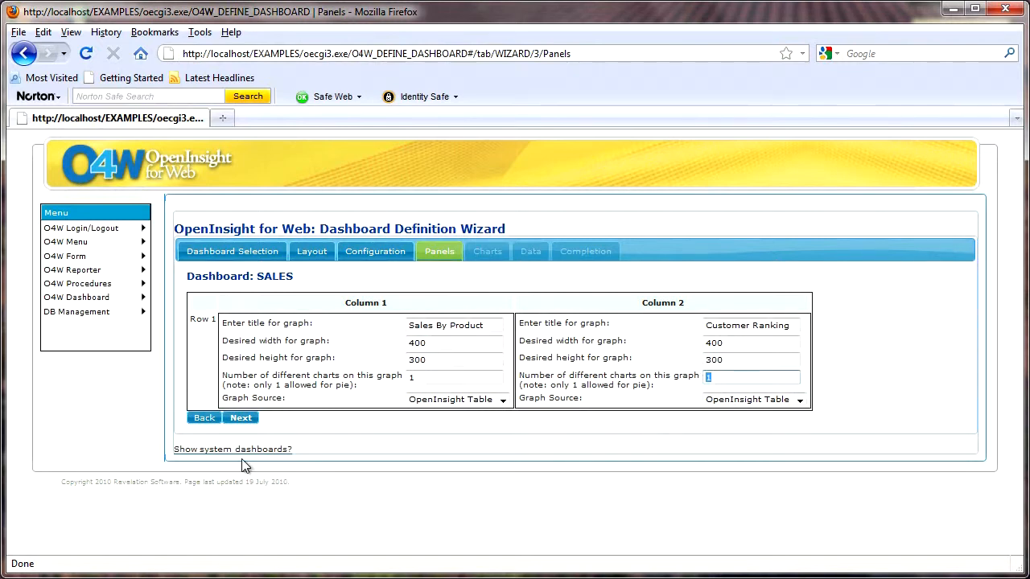
{"action": "left_click", "coordinate": [240, 419]}
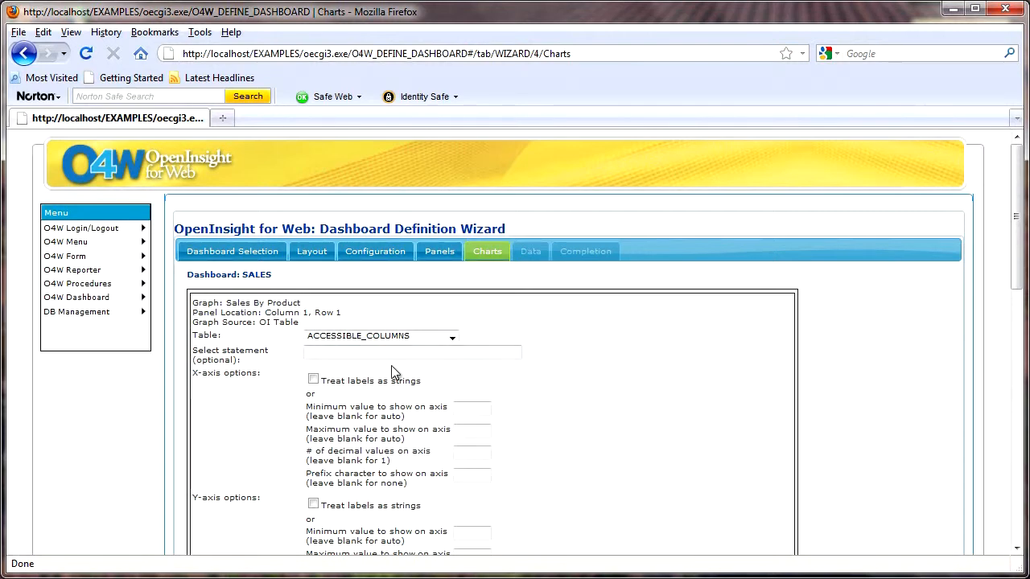
- Source the Sales By Product graph from the PRODUCTS table with the select statement "SELECT PRODUCTS BY-DSND SALES_YTD"
{"action": "left_click", "coordinate": [453, 339]}
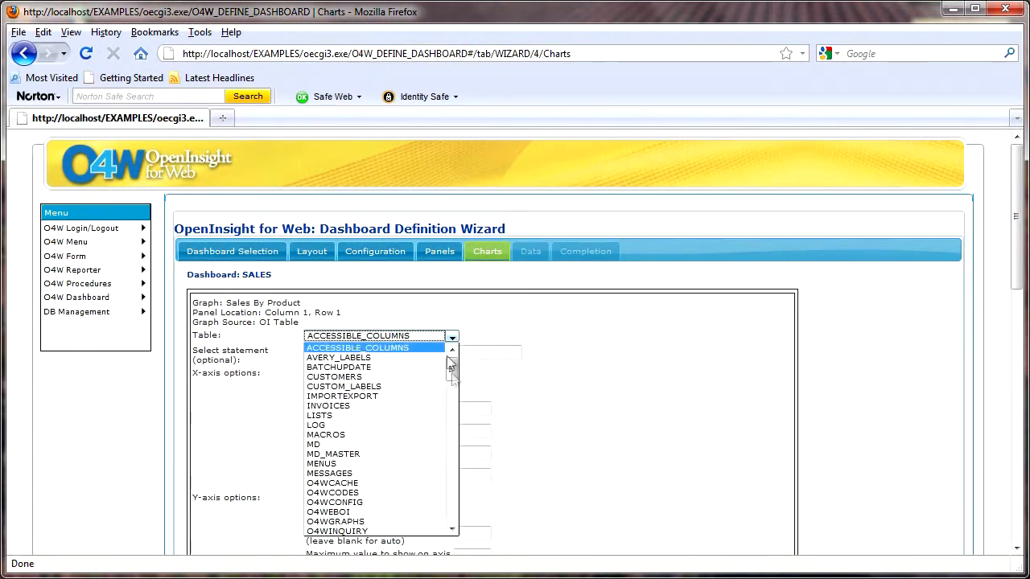
{"action": "left_click", "coordinate": [453, 472]}
{"action": "left_click", "coordinate": [332, 435]}
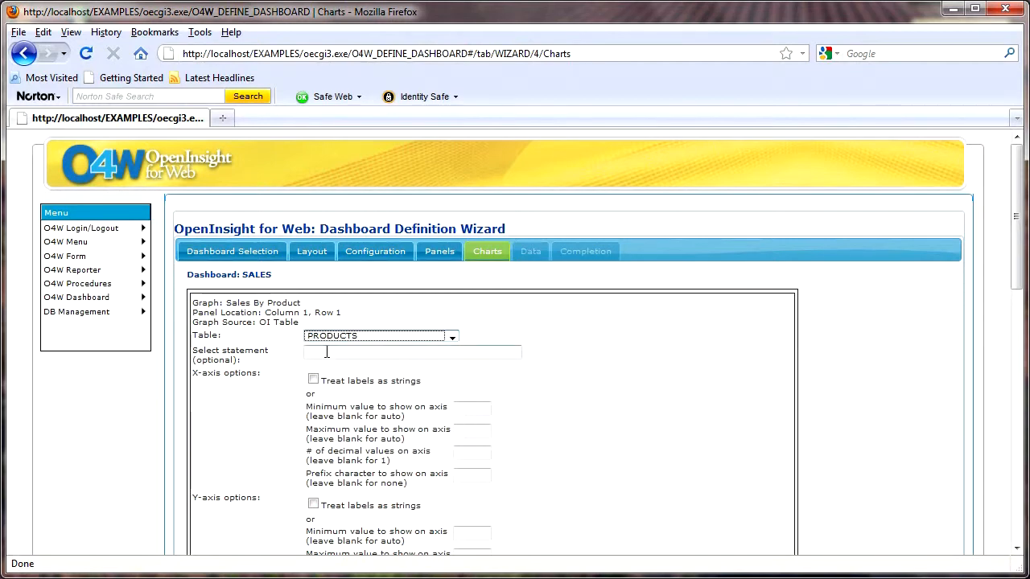
{"action": "left_click", "coordinate": [381, 357]}
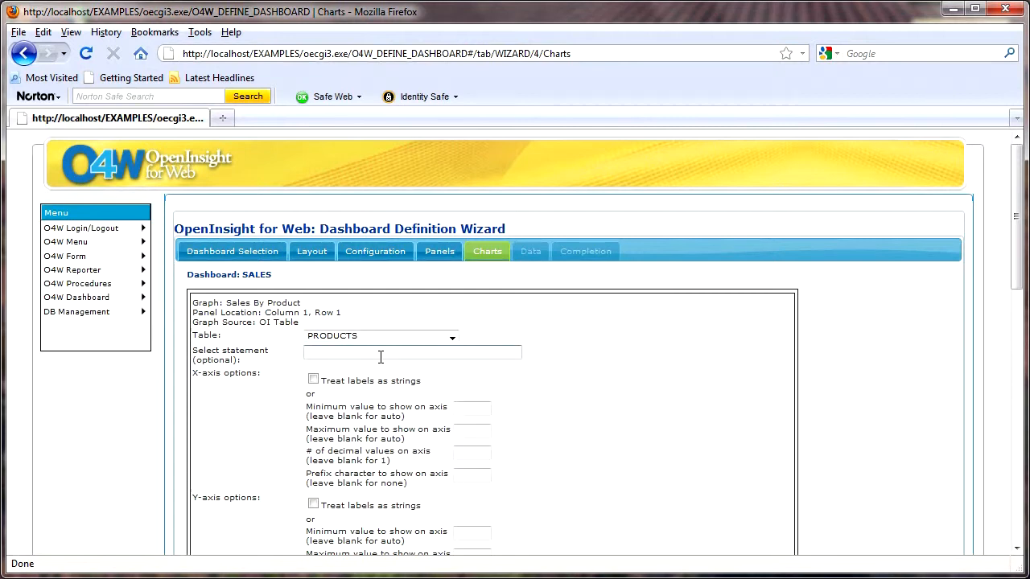
{"action": "type", "text": "SELECT"}
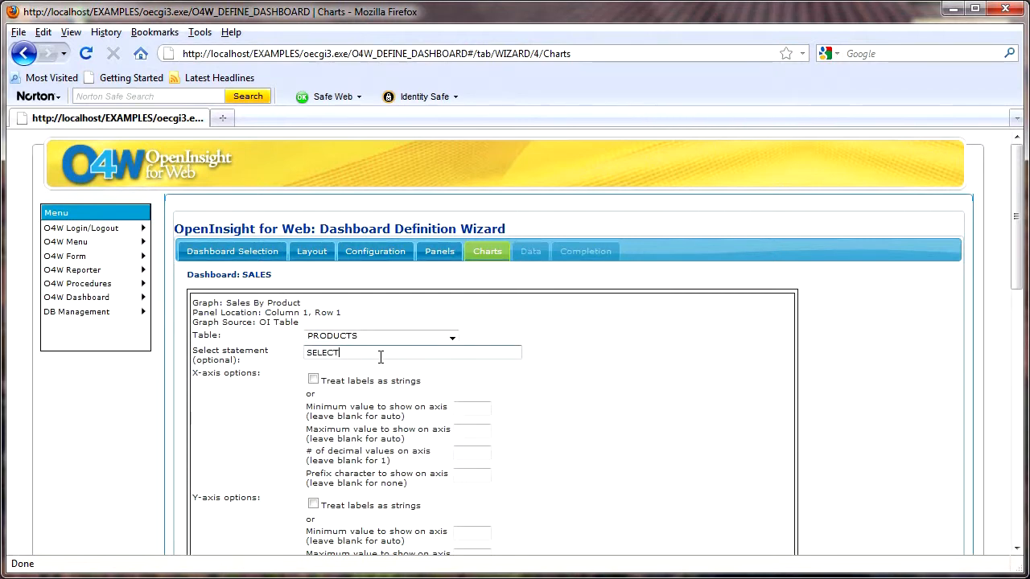
{"action": "type", "text": " PRODUCTS BY-DSND SALES_YTD"}
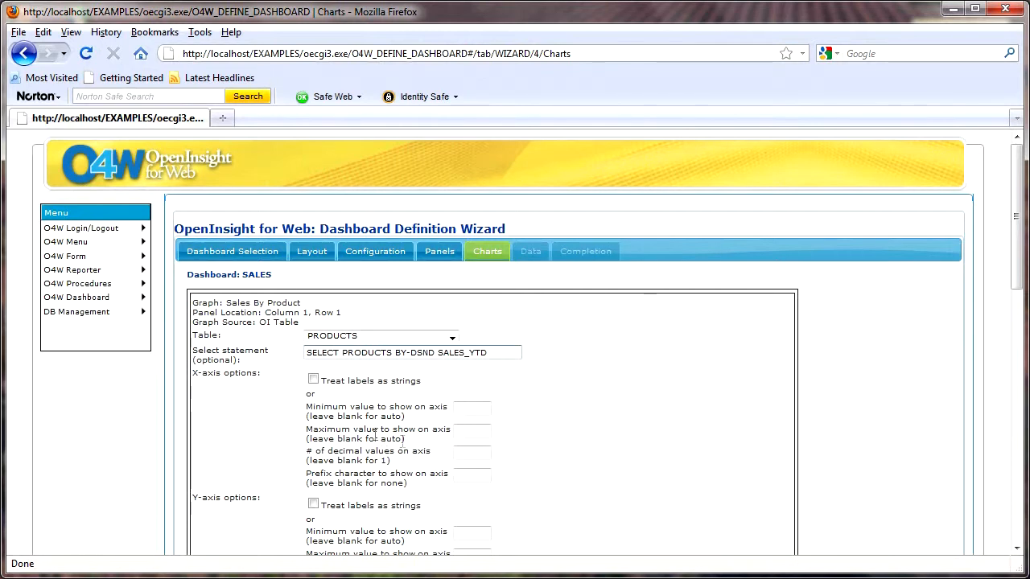
- Set the Sales By Product graph to combine pie slices less than .10 percent
{"action": "scroll", "coordinate": [558, 459], "scroll_direction": "down", "scroll_amount": 3}
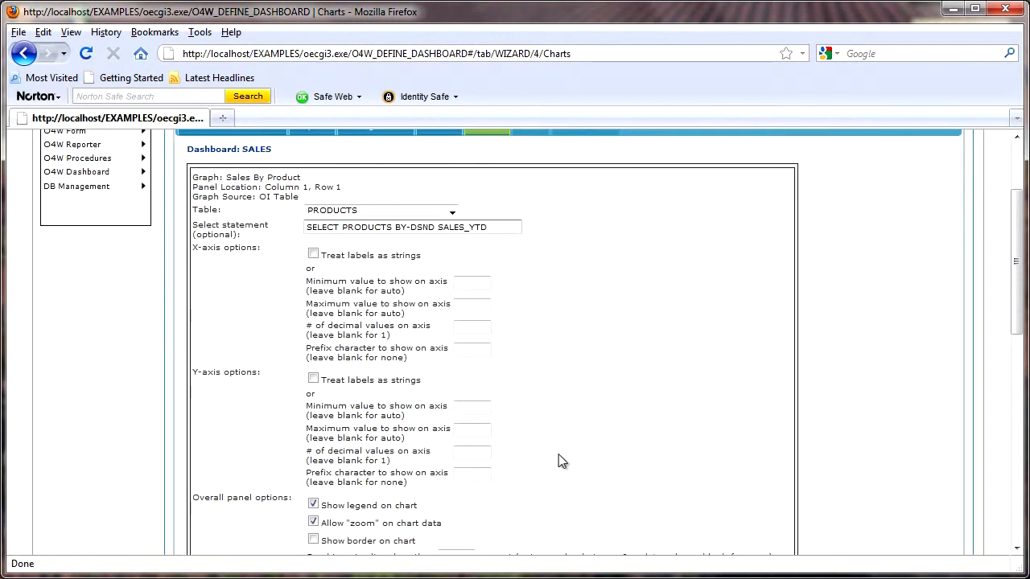
{"action": "scroll", "coordinate": [532, 438], "scroll_direction": "down", "scroll_amount": 2}
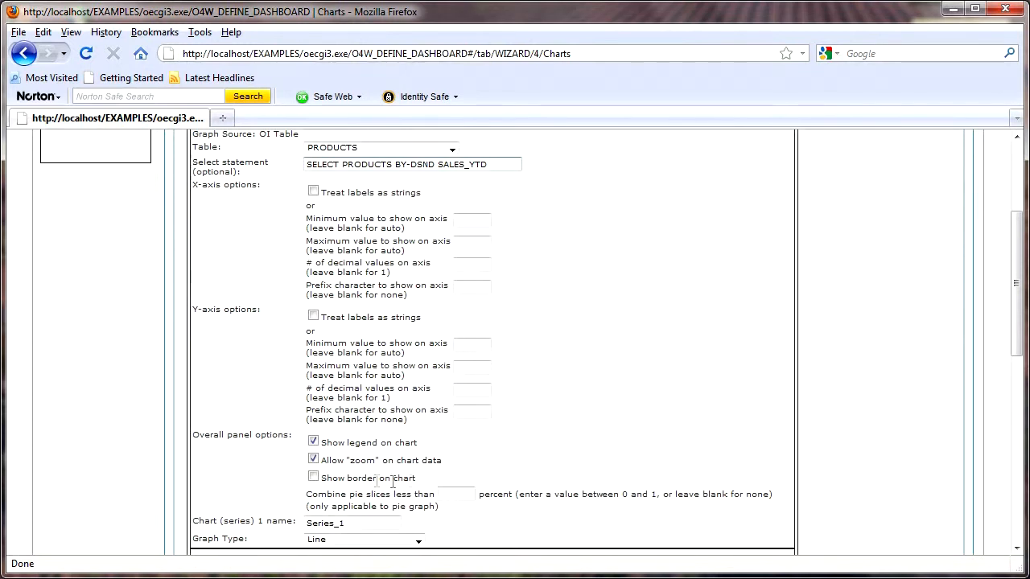
{"action": "scroll", "coordinate": [424, 492], "scroll_direction": "down", "scroll_amount": 1}
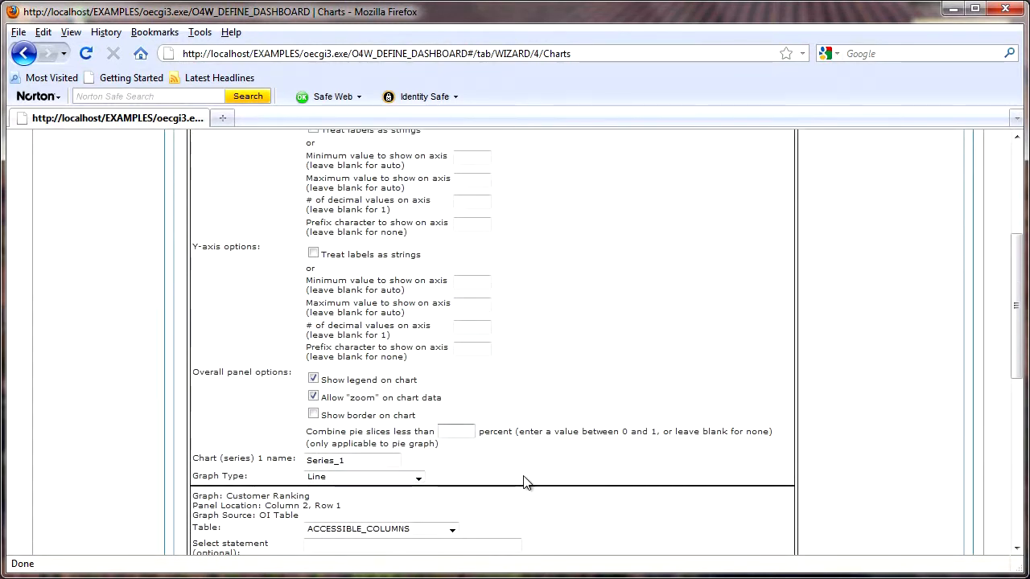
{"action": "type", "text": "10"}
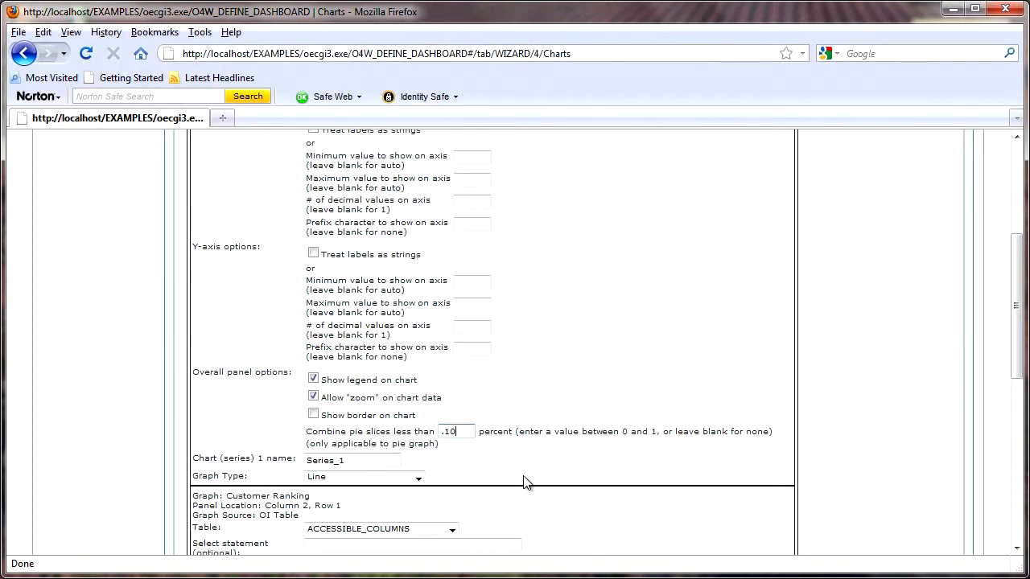
- Name chart series 1 of the Sales By Product graph "Products"
{"action": "left_click", "coordinate": [369, 460]}
{"action": "left_click_drag", "start_coordinate": [369, 460], "coordinate": [271, 458]}
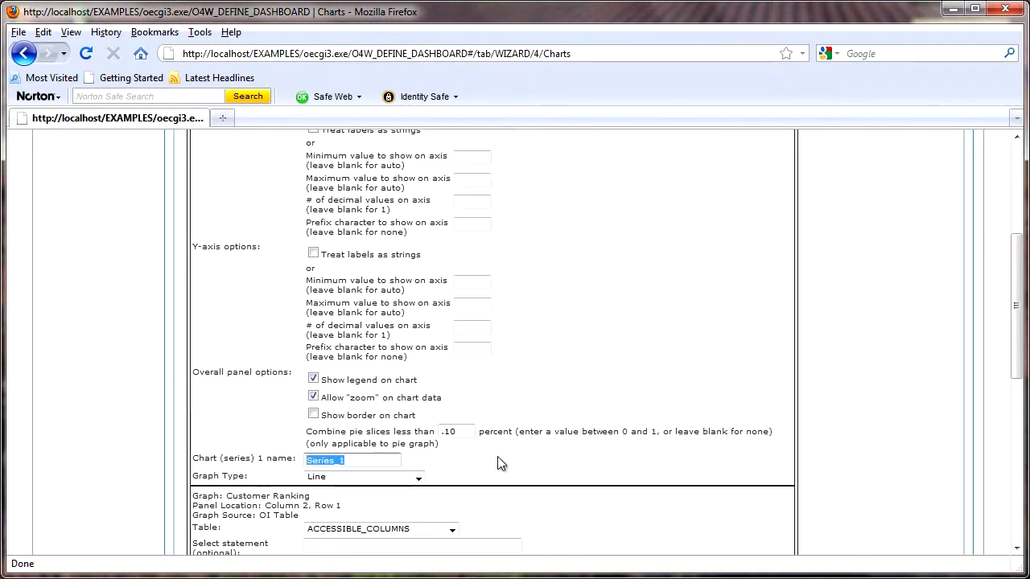
{"action": "type", "text": "pRODUCTS"}
{"action": "key", "text": "BackSpace"}
{"action": "key", "text": "BackSpace"}
{"action": "key", "text": "BackSpace"}
{"action": "key", "text": "BackSpace"}
{"action": "key", "text": "BackSpace"}
{"action": "key", "text": "BackSpace"}
{"action": "key", "text": "BackSpace"}
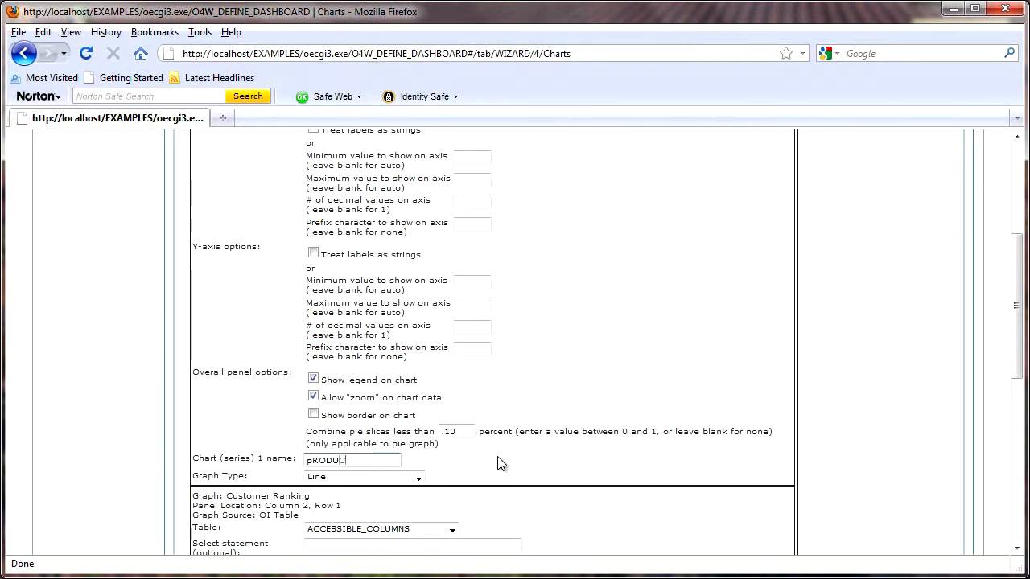
{"action": "type", "text": "Products"}
- Set the graph type of the Products series to Pie
{"action": "left_click", "coordinate": [419, 479]}
{"action": "left_click", "coordinate": [433, 486]}
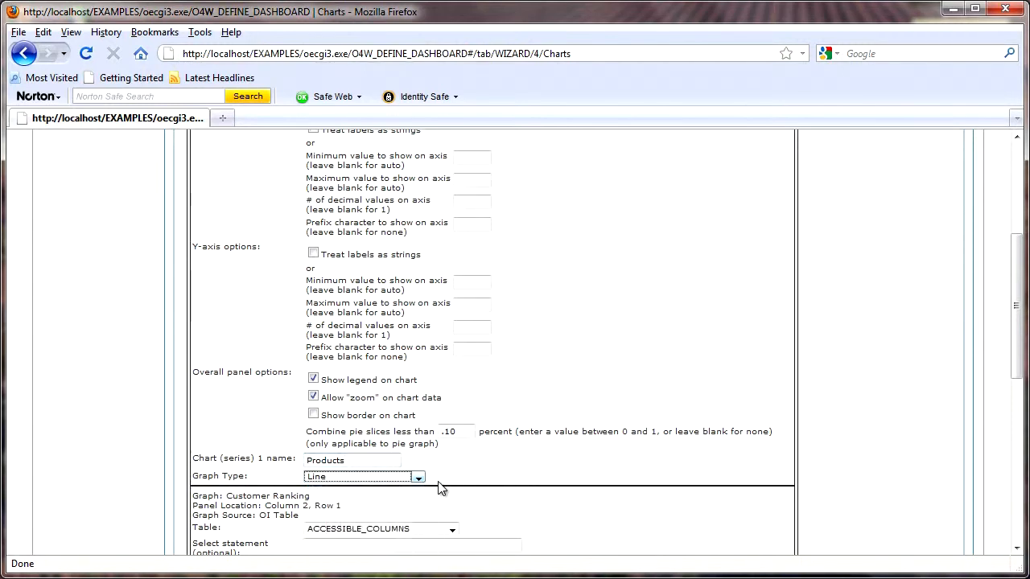
{"action": "scroll", "coordinate": [680, 485], "scroll_direction": "down", "scroll_amount": 2}
{"action": "scroll", "coordinate": [684, 486], "scroll_direction": "down", "scroll_amount": 2}
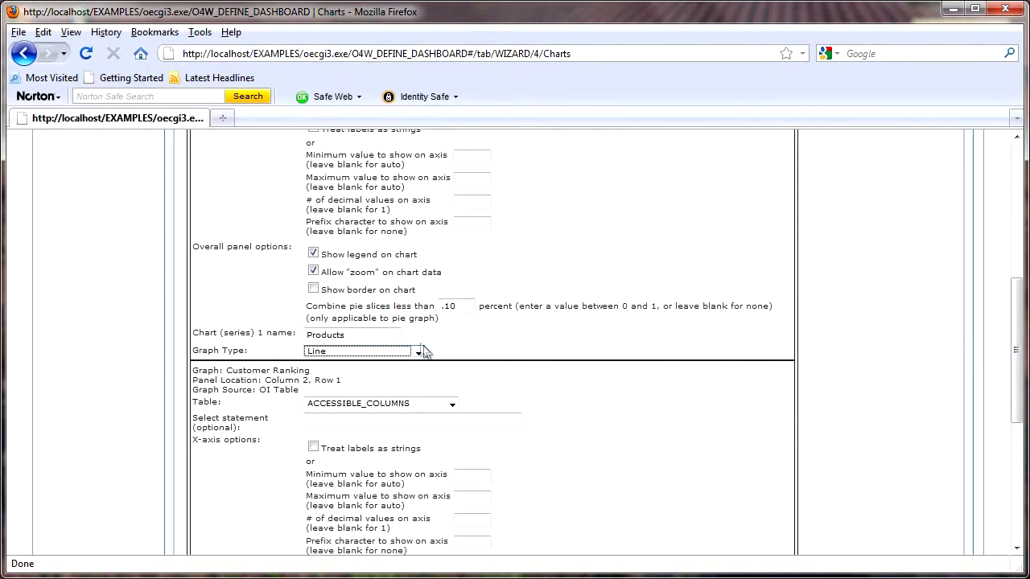
{"action": "left_click", "coordinate": [417, 351]}
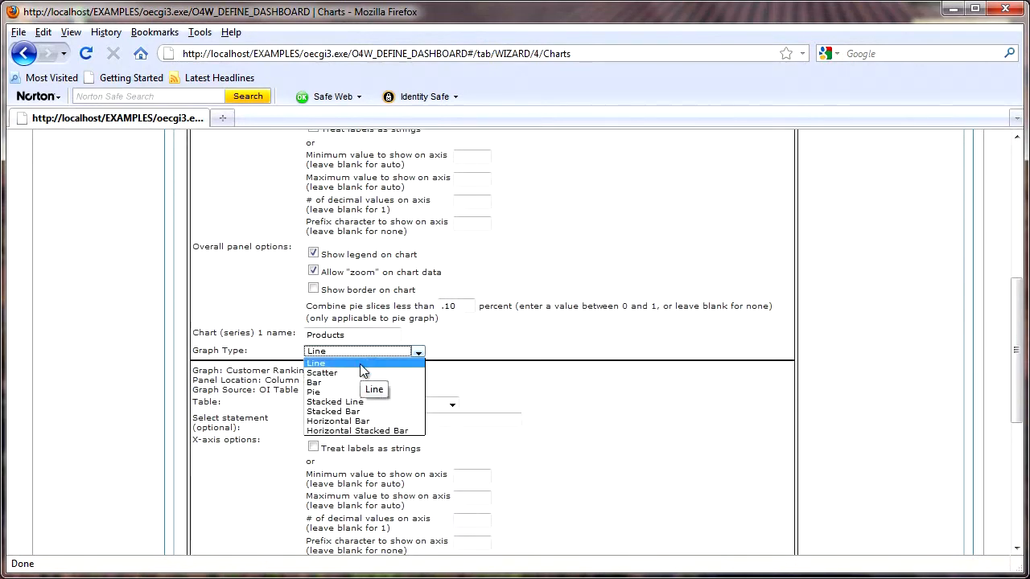
{"action": "left_click", "coordinate": [328, 394]}
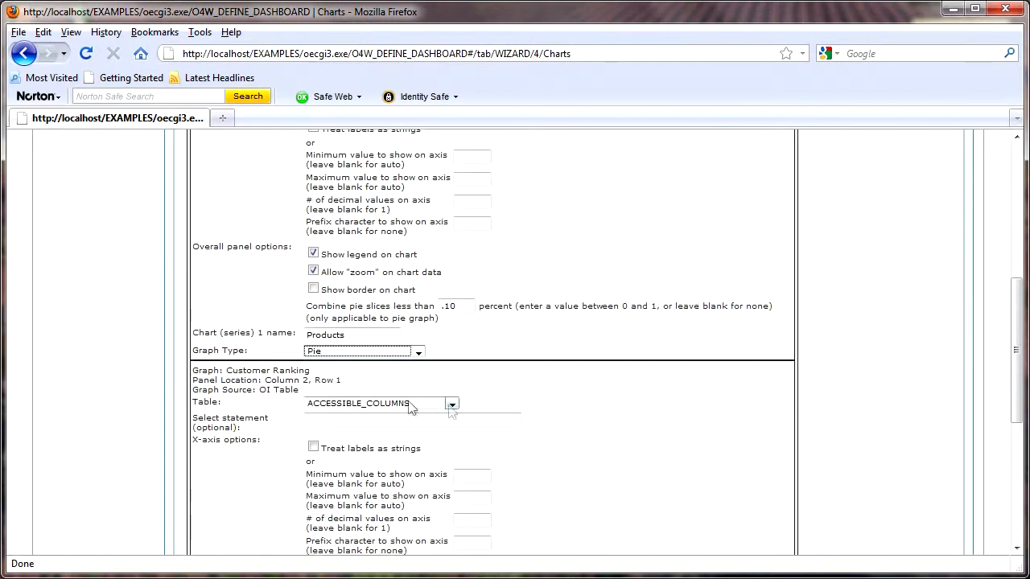
- Source the Customer Ranking graph from the CUSTOMERS table with the select statement 'SELECT CUSTOMERS WITH SALES_YTD > "0" BY-DSND SALES_YTD'
{"action": "scroll", "coordinate": [472, 407], "scroll_direction": "down", "scroll_amount": 6}
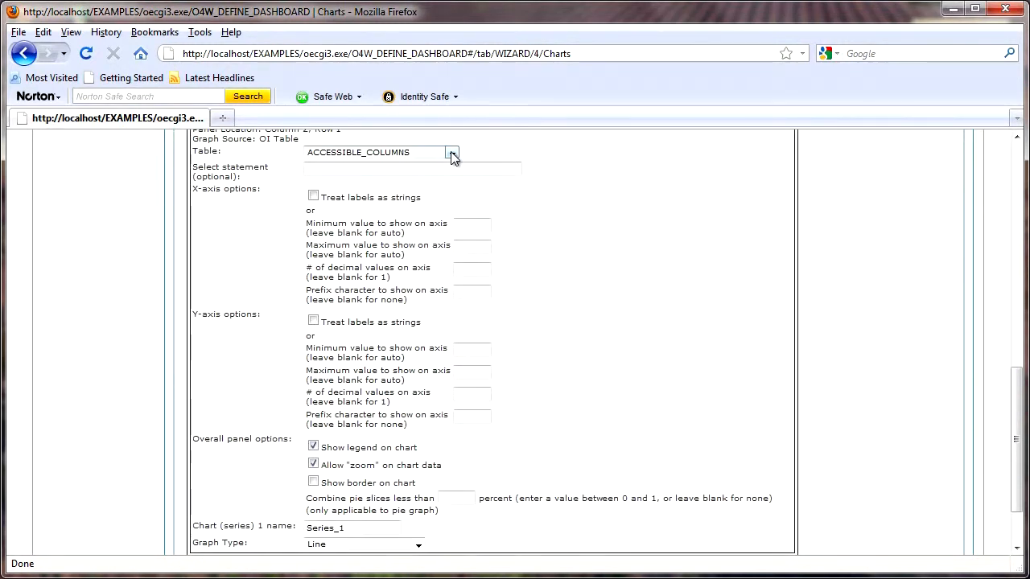
{"action": "left_click", "coordinate": [452, 155]}
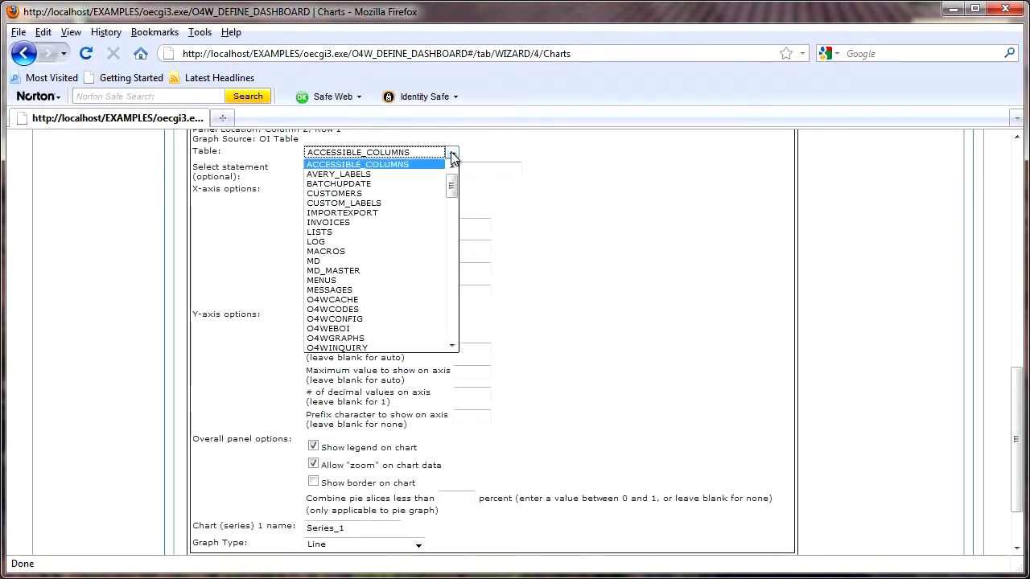
{"action": "left_click", "coordinate": [385, 194]}
{"action": "left_click", "coordinate": [368, 169]}
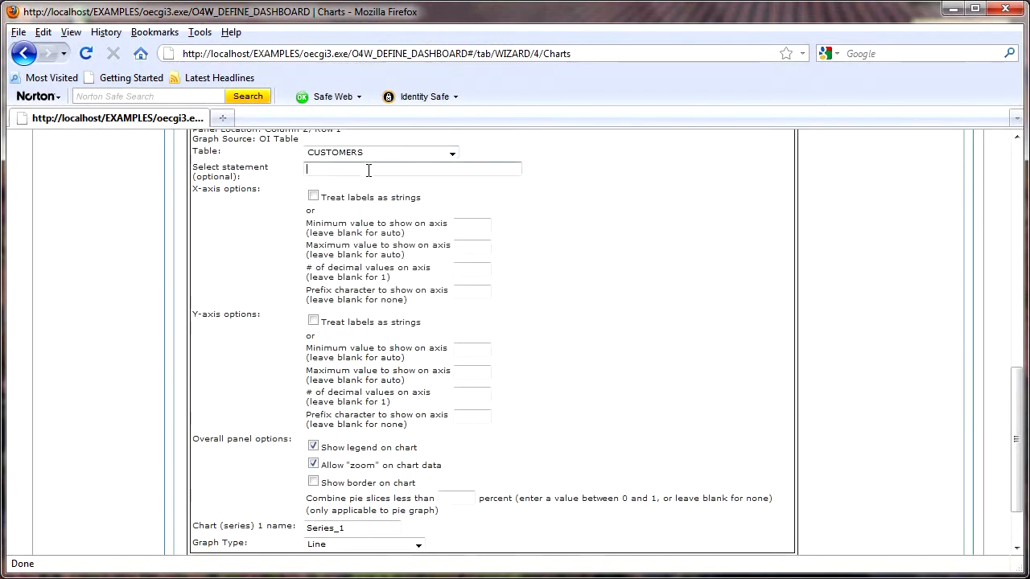
{"action": "type", "text": "SELECT CUSTOMERS WITH S"}
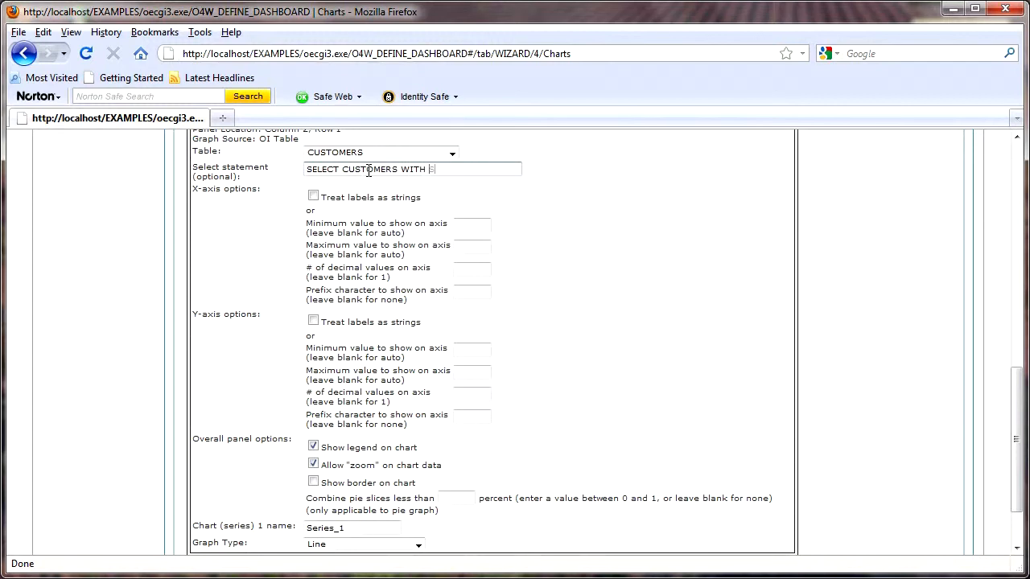
{"action": "type", "text": "ALES_YTD > \"0\" BY-"}
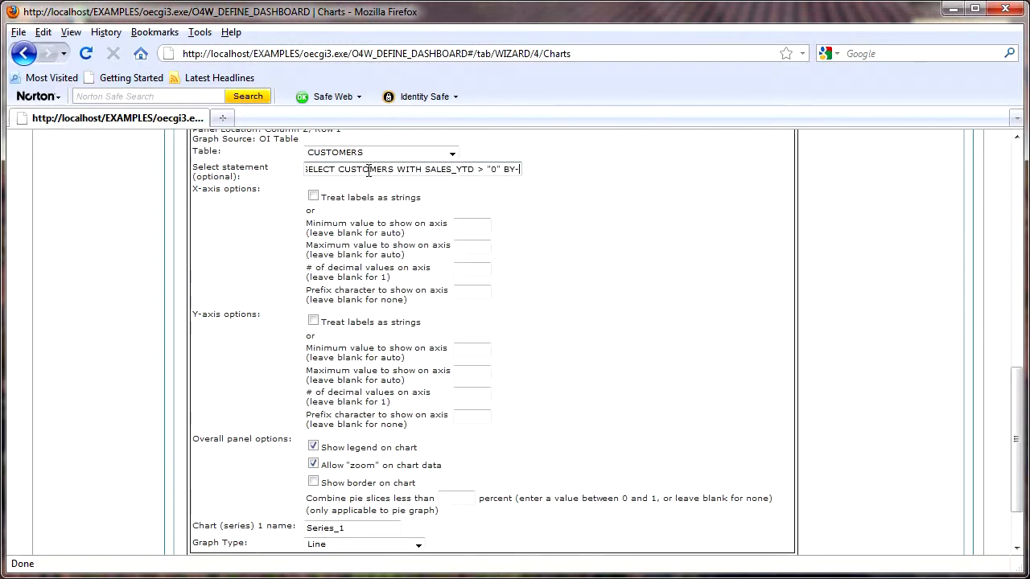
{"action": "type", "text": "D"}
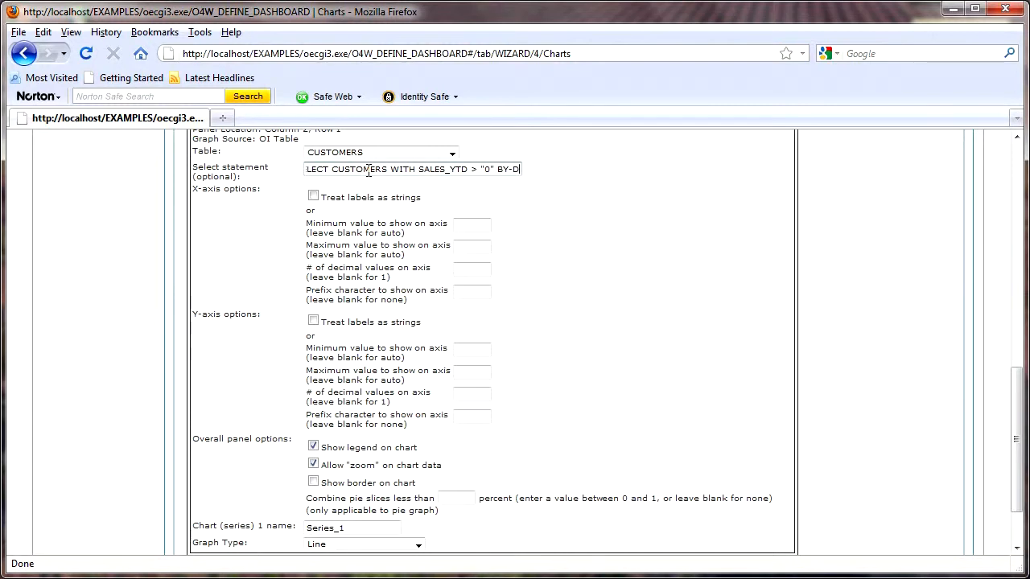
{"action": "type", "text": "S"}
{"action": "type", "text": "ND"}
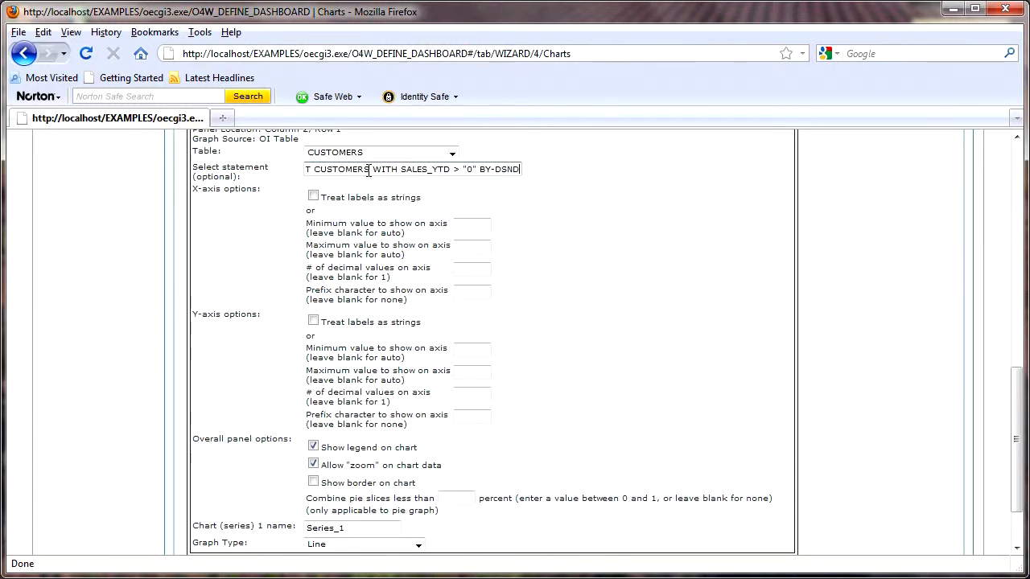
{"action": "type", "text": " SALES_YT"}
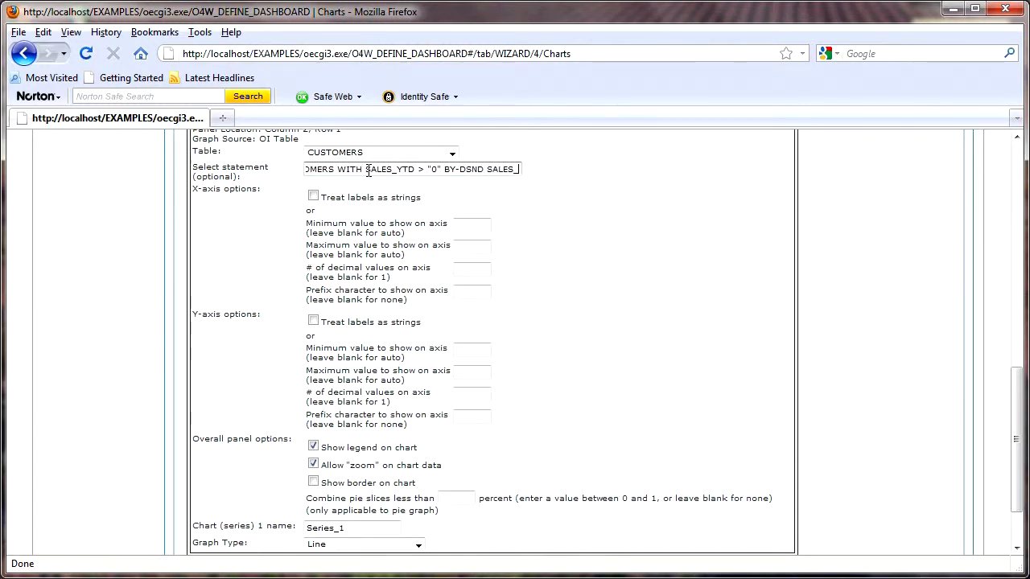
{"action": "type", "text": "D"}
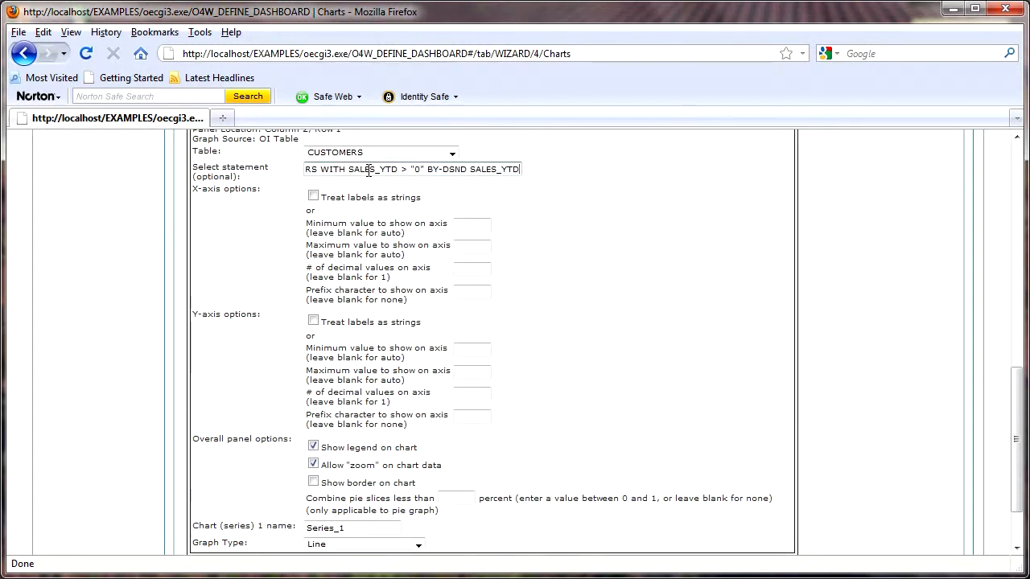
- Treat the Customer Ranking X-axis labels as strings, and give its Y-axis 2 decimal values and a $ prefix
{"action": "left_click", "coordinate": [314, 197]}
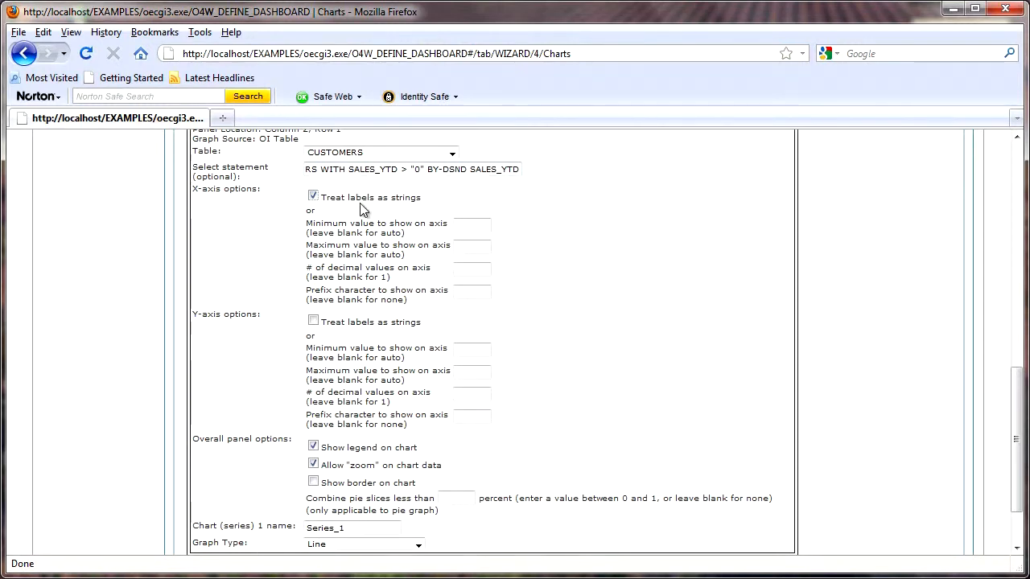
{"action": "left_click", "coordinate": [467, 393]}
{"action": "type", "text": "2"}
{"action": "left_click", "coordinate": [471, 416]}
- Make the Customer Ranking series a Bar graph named "Sales YTD", and proceed to the data settings
{"action": "scroll", "coordinate": [462, 465], "scroll_direction": "down", "scroll_amount": 2}
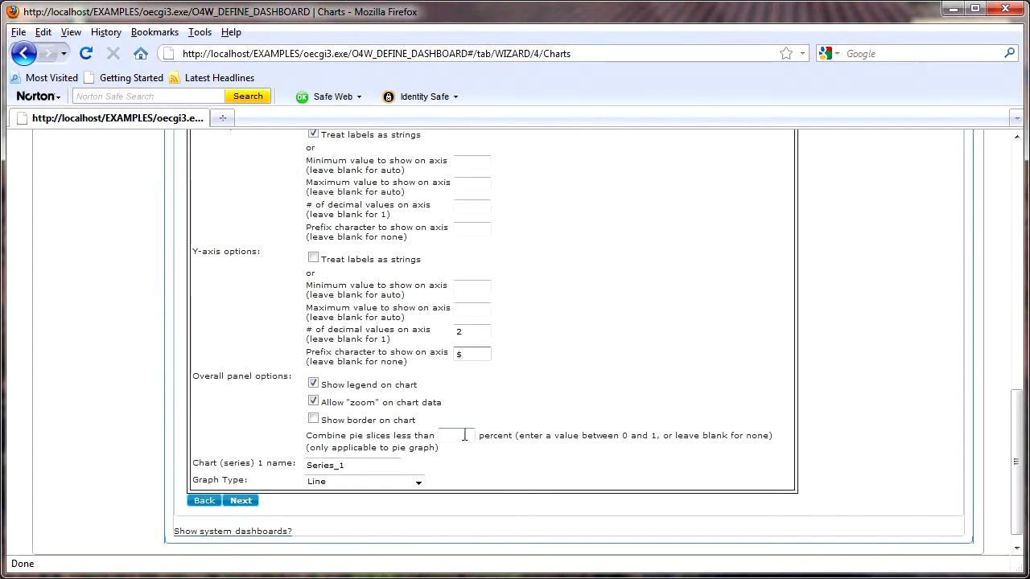
{"action": "left_click", "coordinate": [419, 483]}
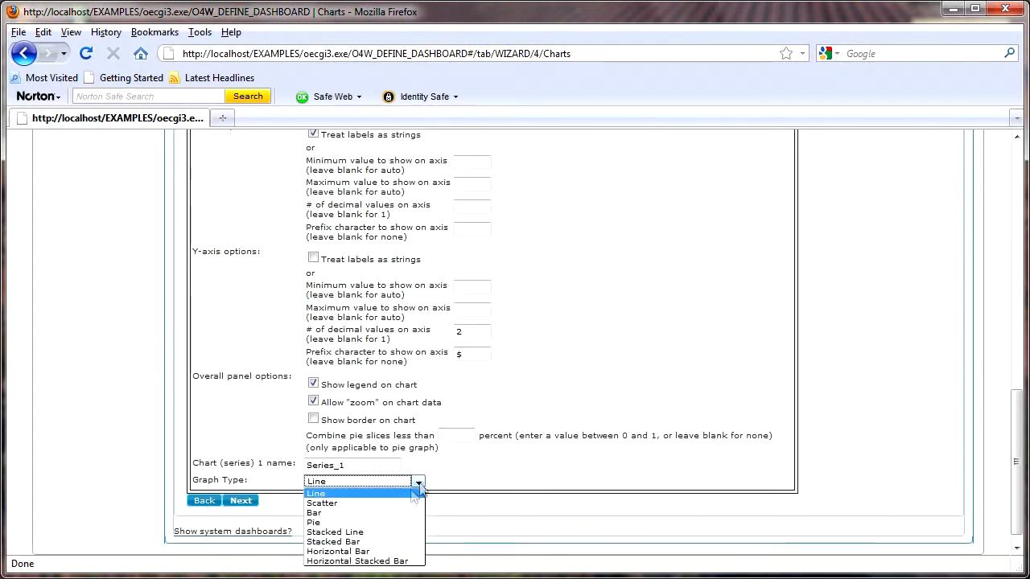
{"action": "key", "text": "shift+Tab"}
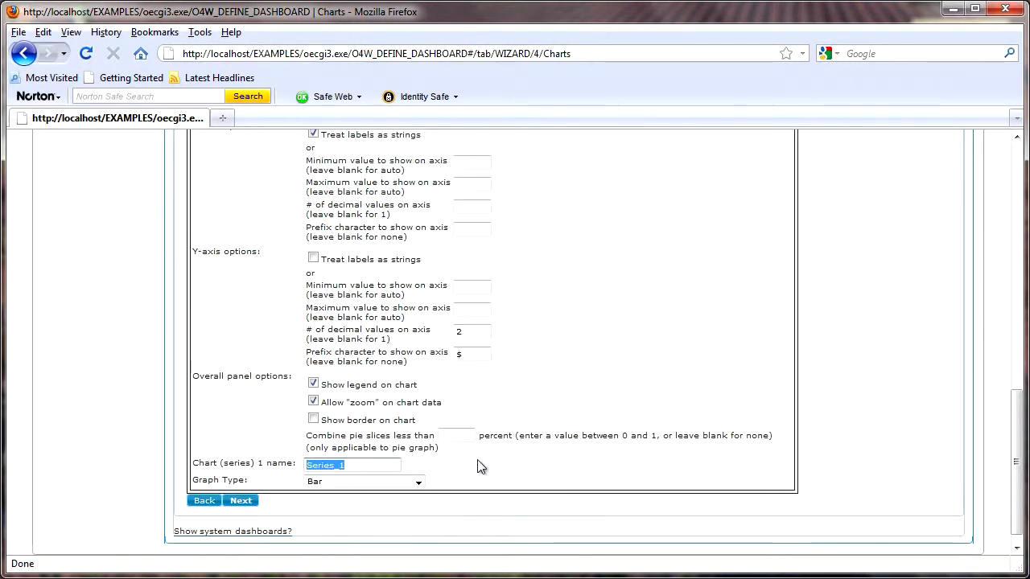
{"action": "type", "text": "sALES "}
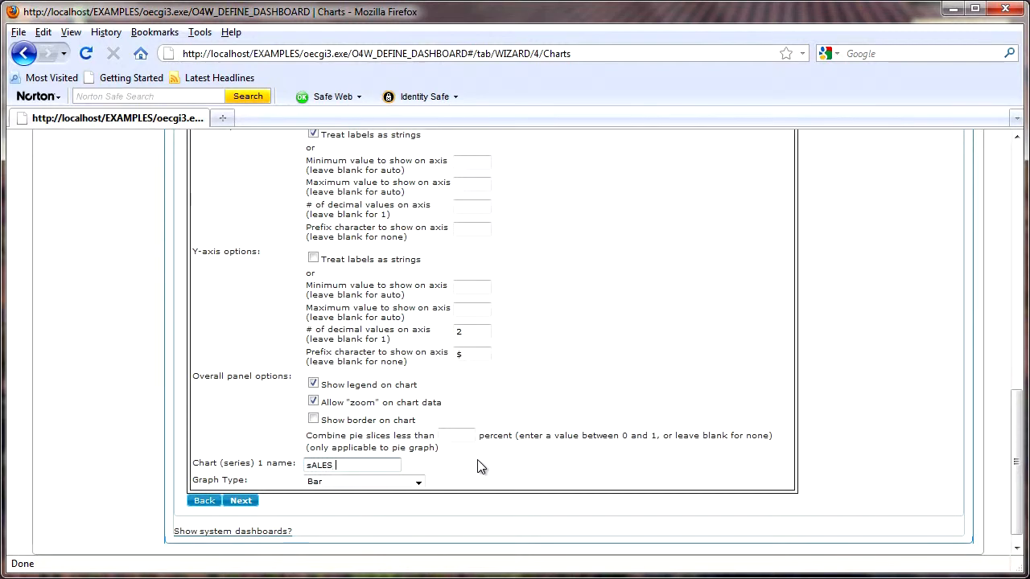
{"action": "type", "text": "les YTD"}
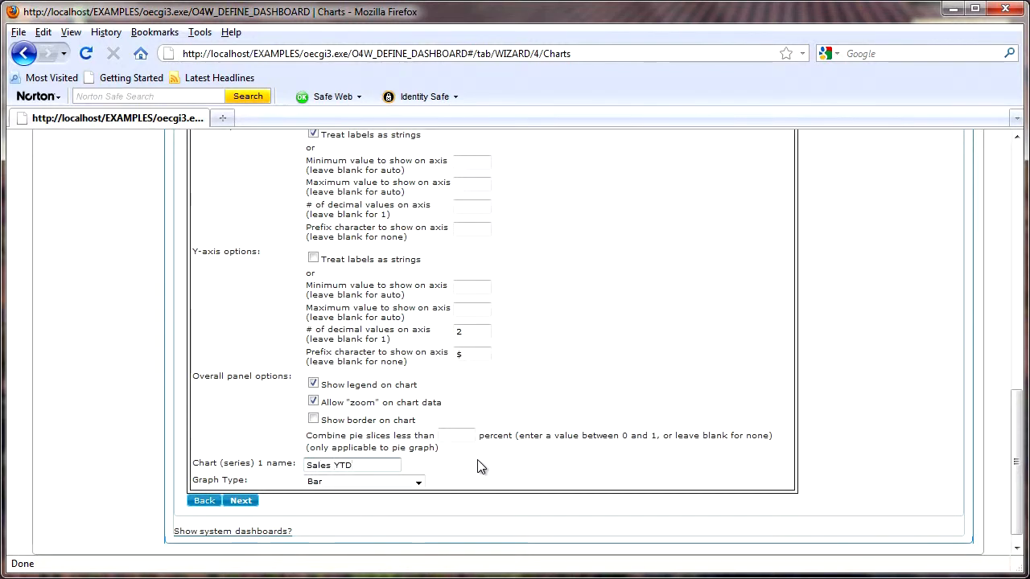
{"action": "left_click", "coordinate": [241, 501]}
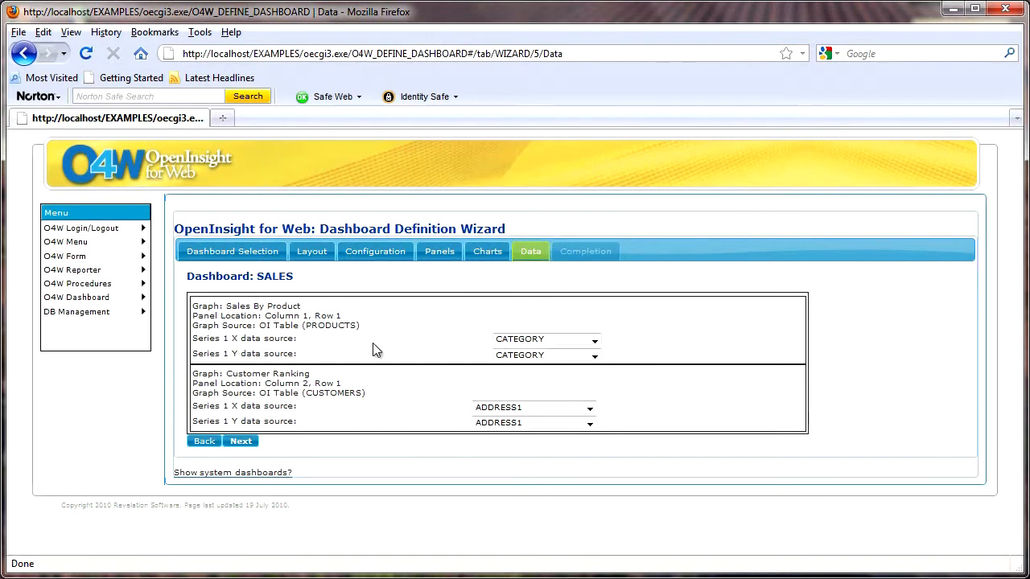
- Set the Sales By Product series 1 data sources to ID for X and SALES_YTD for Y
{"action": "left_click", "coordinate": [596, 341]}
{"action": "left_click", "coordinate": [508, 389]}
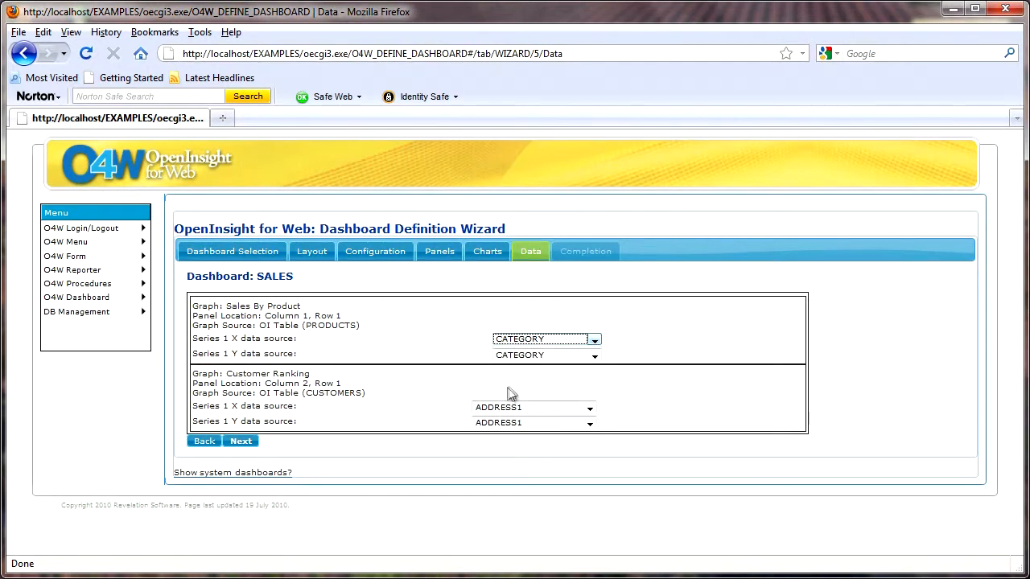
{"action": "left_click", "coordinate": [594, 359]}
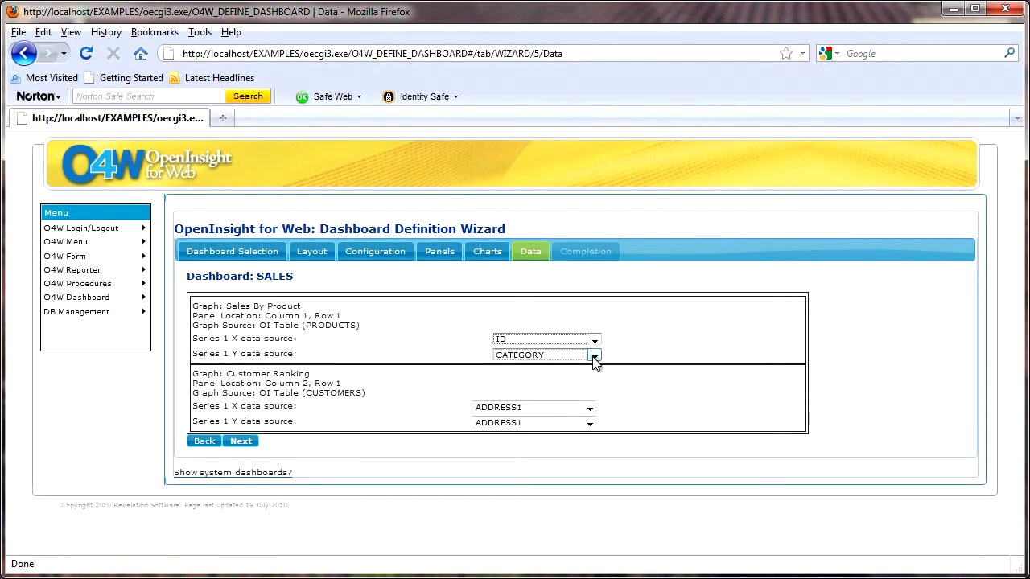
{"action": "left_click", "coordinate": [550, 445]}
- Set the Customer Ranking series 1 data sources to ID for X and SALES_YTD for Y
{"action": "left_click", "coordinate": [590, 409]}
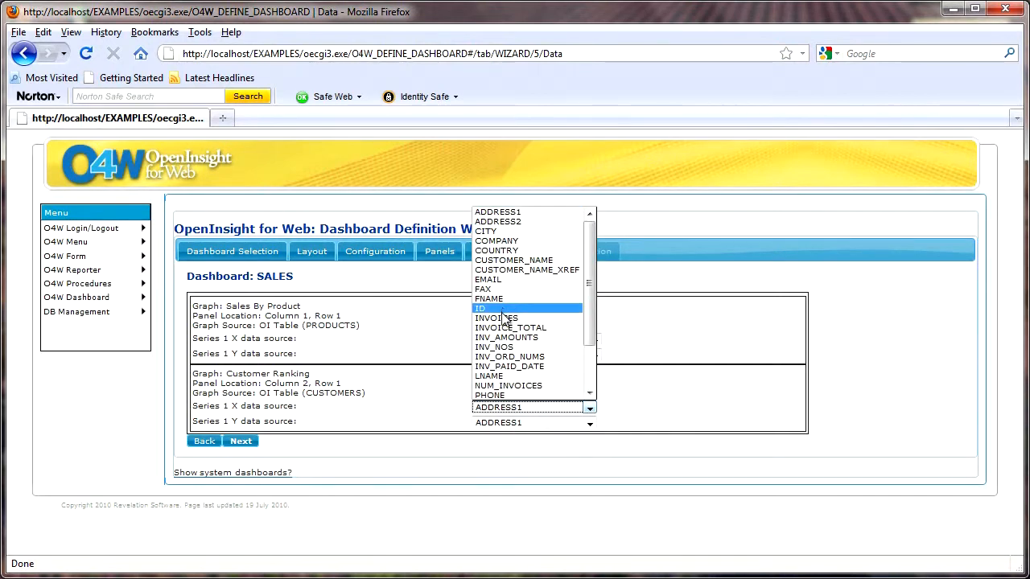
{"action": "left_click", "coordinate": [502, 310]}
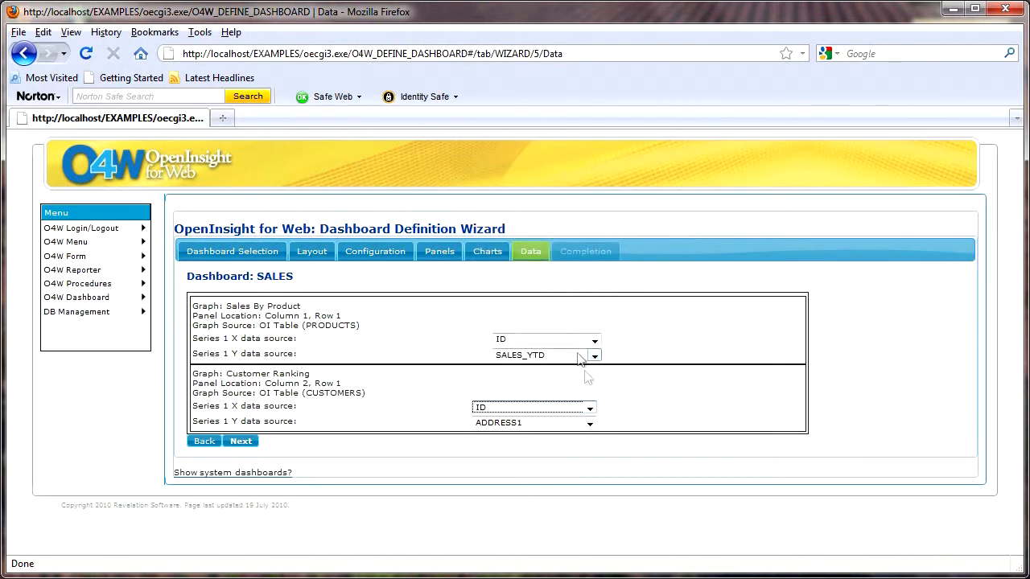
{"action": "left_click", "coordinate": [590, 426]}
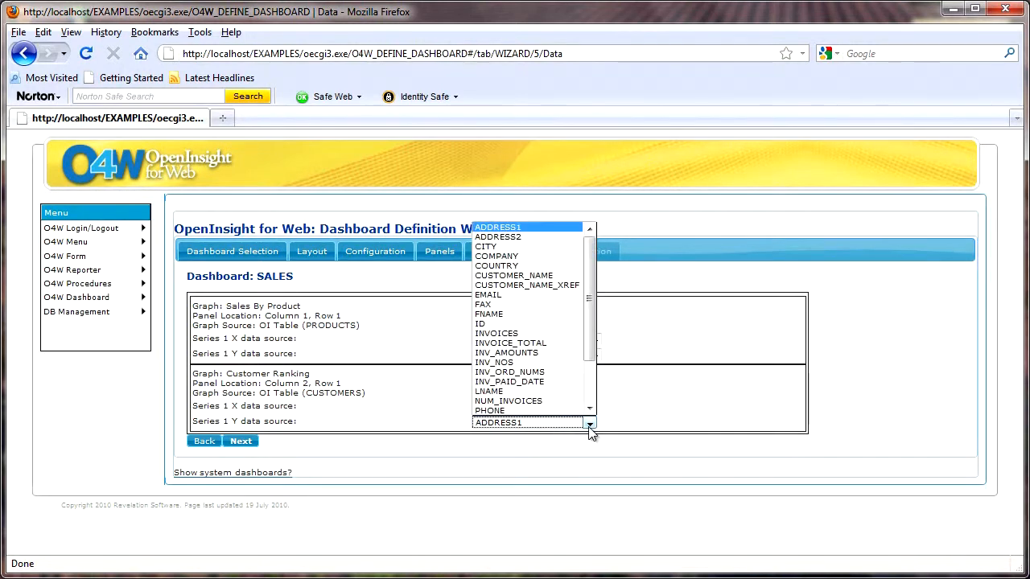
{"action": "left_click_drag", "start_coordinate": [589, 352], "coordinate": [587, 394]}
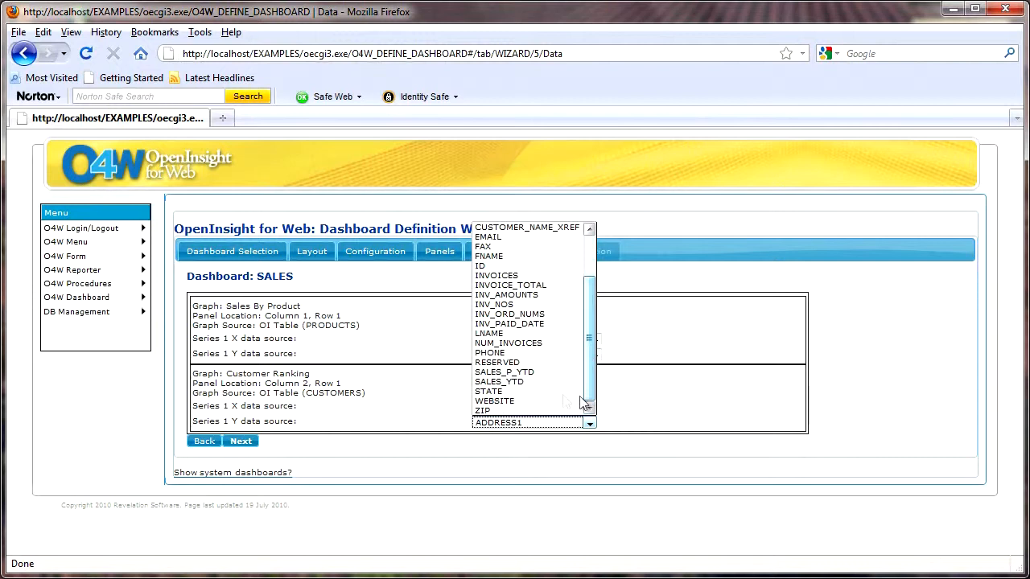
{"action": "left_click", "coordinate": [525, 381]}
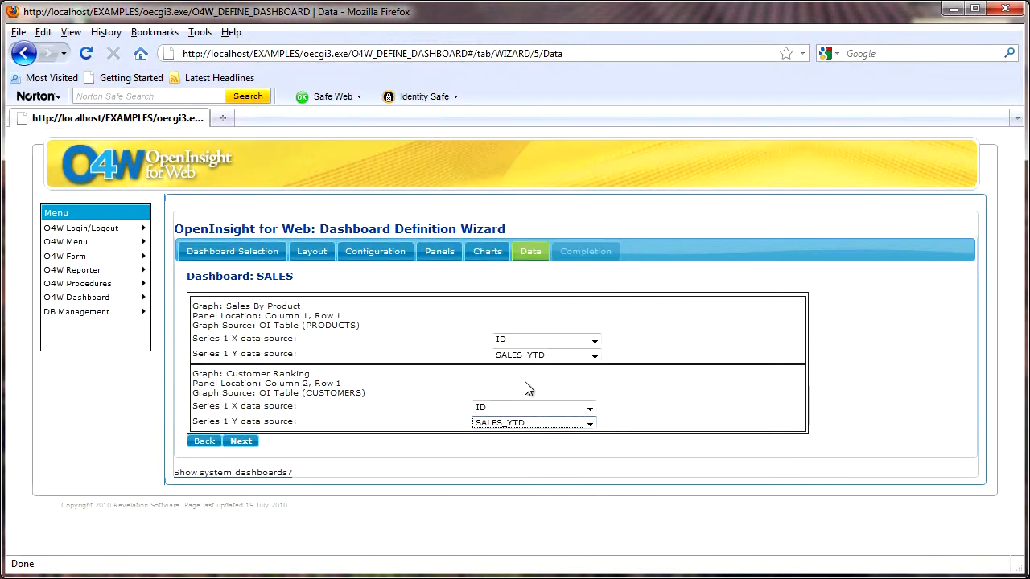
- Save and run the SALES dashboard, and zoom in on part of the Customer Ranking graph
{"action": "left_click", "coordinate": [239, 441]}
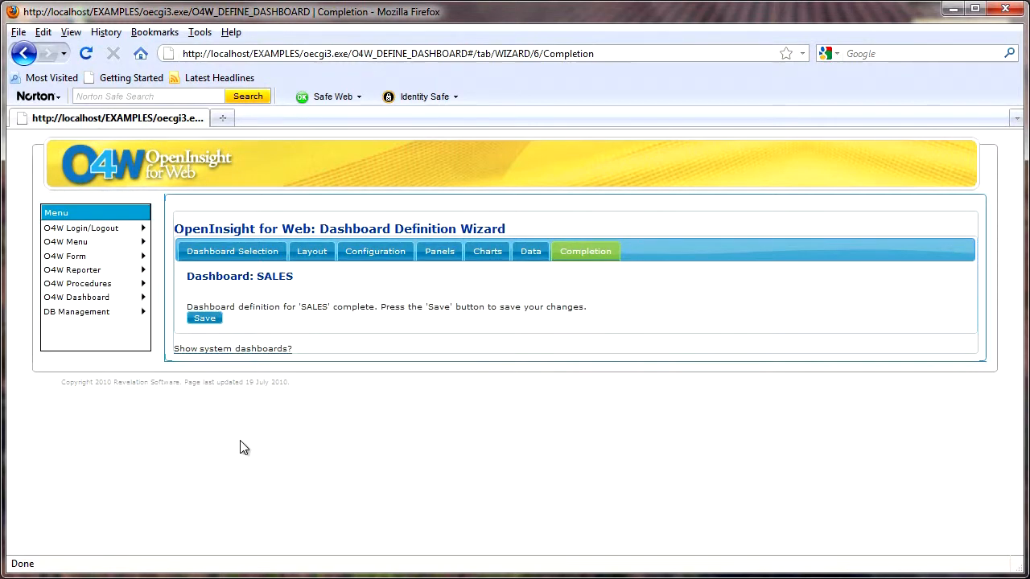
{"action": "left_click", "coordinate": [206, 319]}
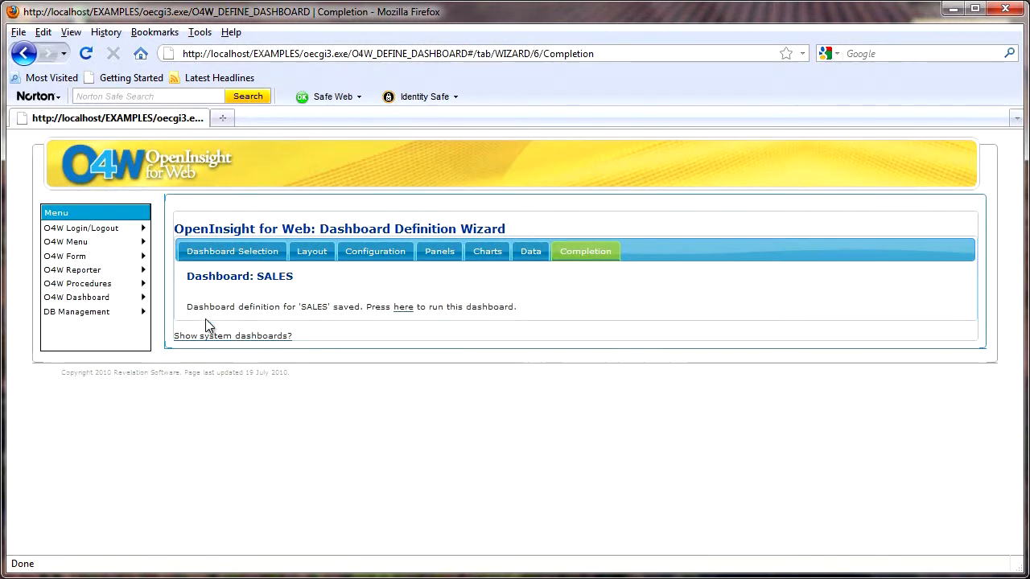
{"action": "left_click", "coordinate": [404, 308]}
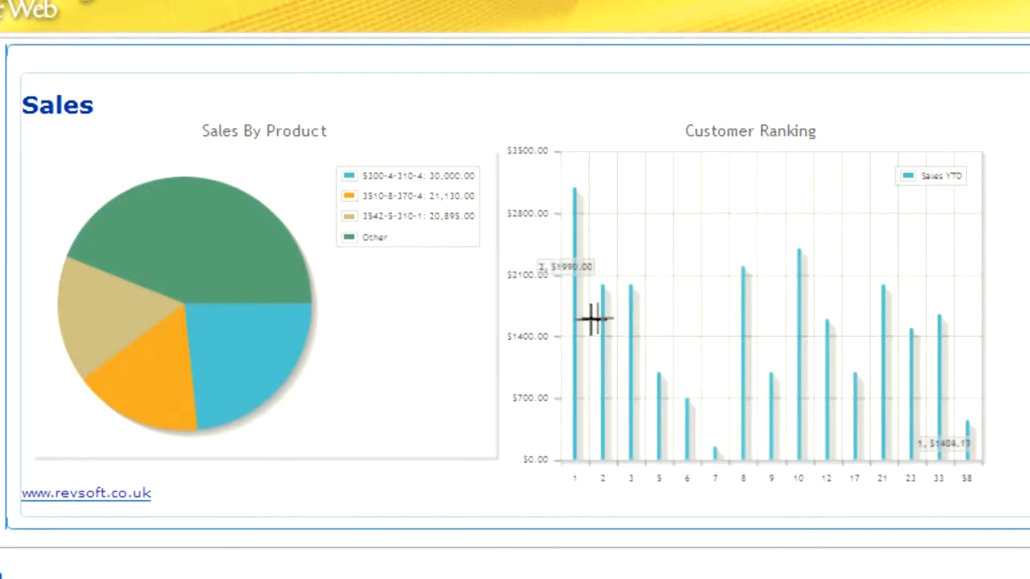
{"action": "mouse_move", "coordinate": [602, 288]}
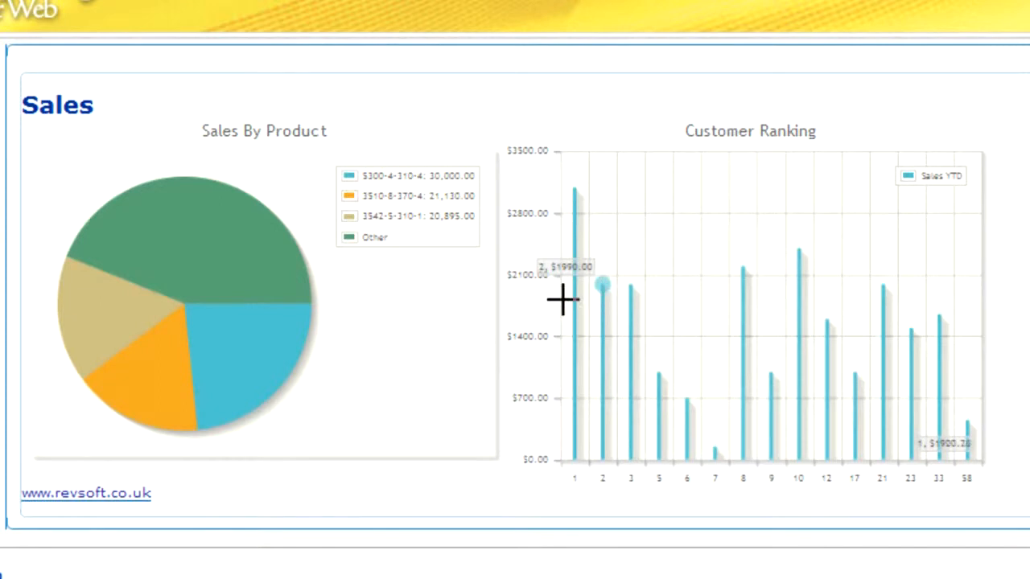
{"action": "left_click_drag", "start_coordinate": [563, 301], "coordinate": [667, 393]}
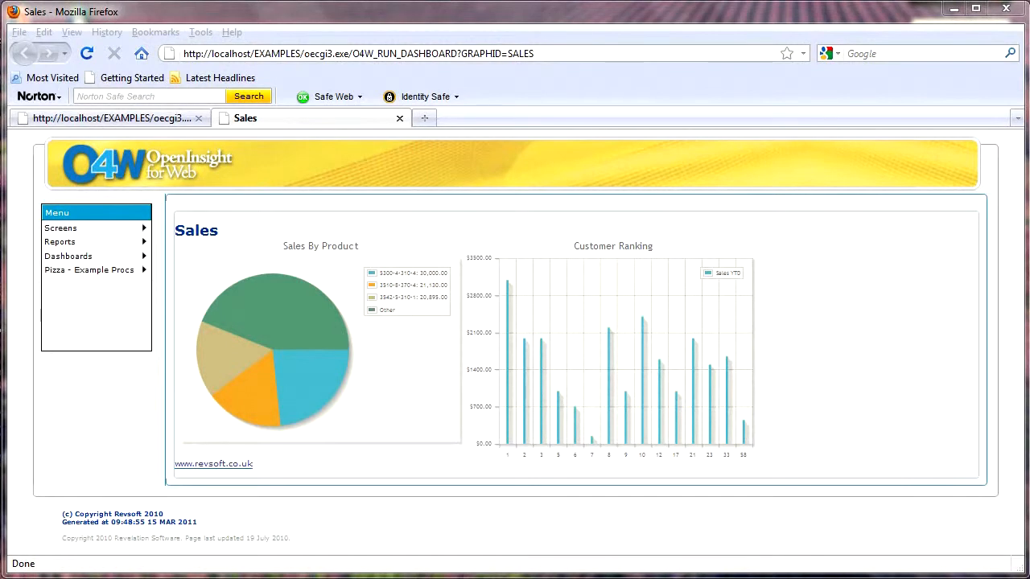
- Return to the SALES dashboard's chart settings and review the graph types offered for Sales By Product
{"action": "left_click", "coordinate": [147, 121]}
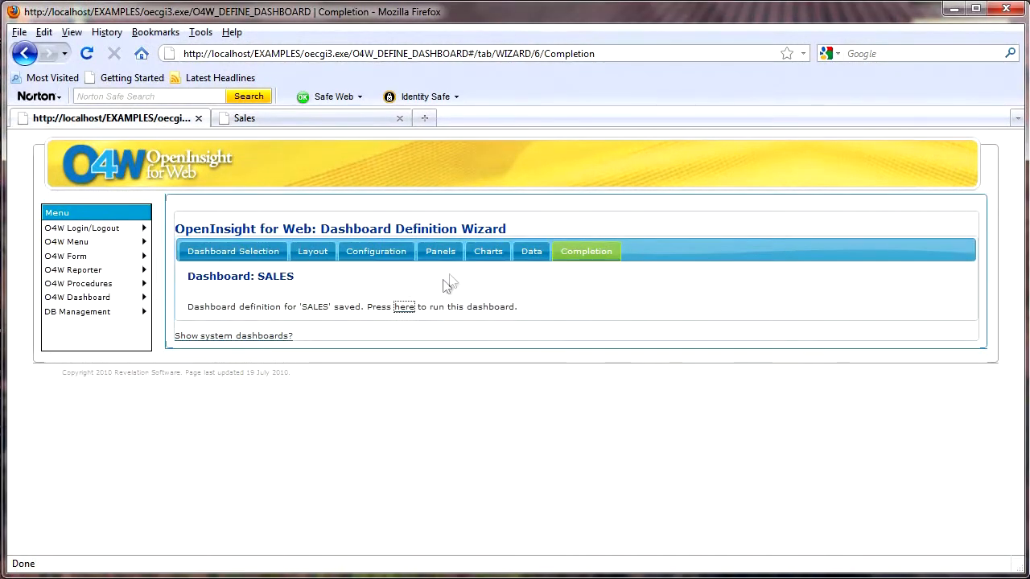
{"action": "left_click", "coordinate": [490, 254]}
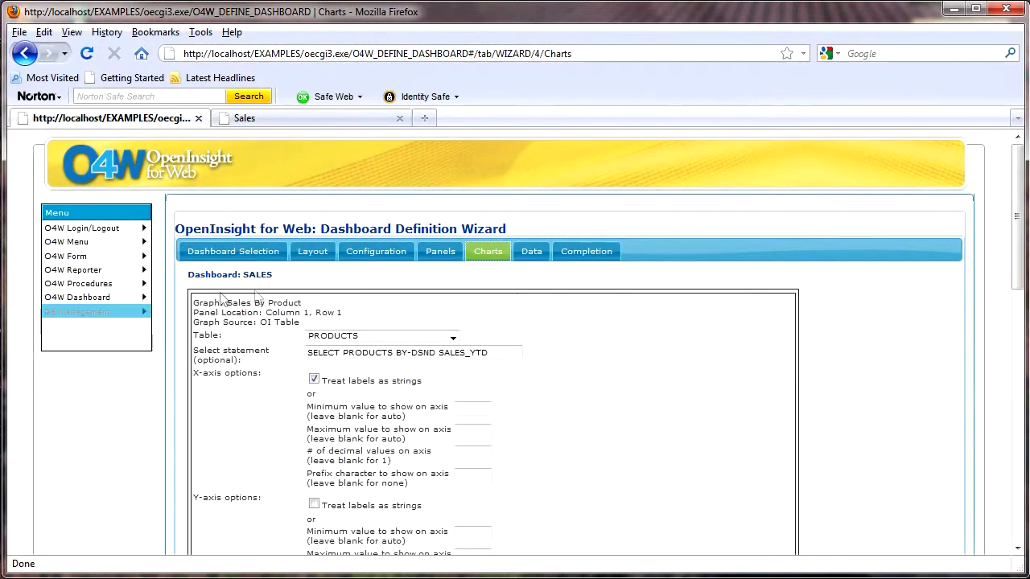
{"action": "scroll", "coordinate": [656, 362], "scroll_direction": "down", "scroll_amount": 8}
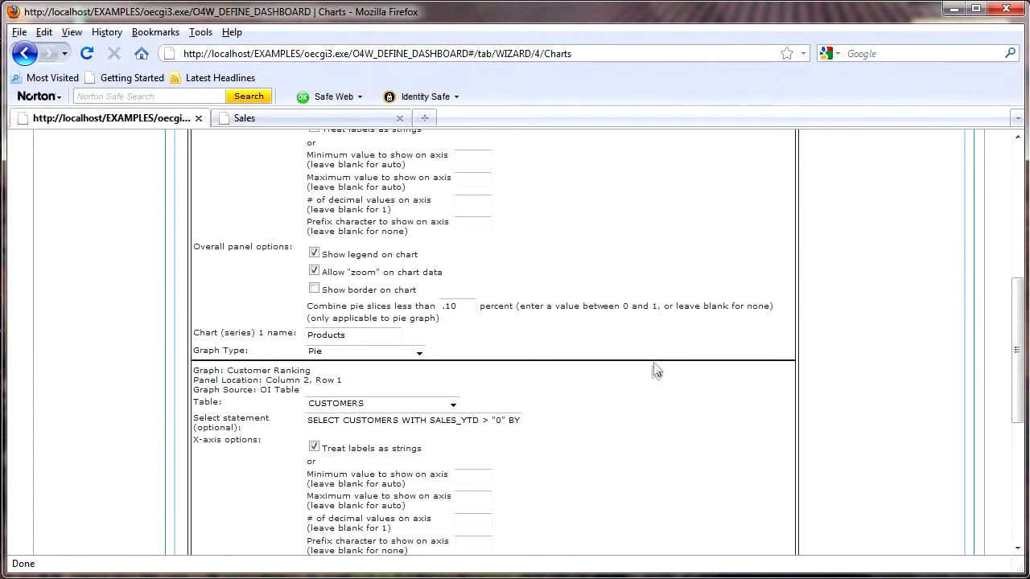
{"action": "left_click", "coordinate": [418, 352]}
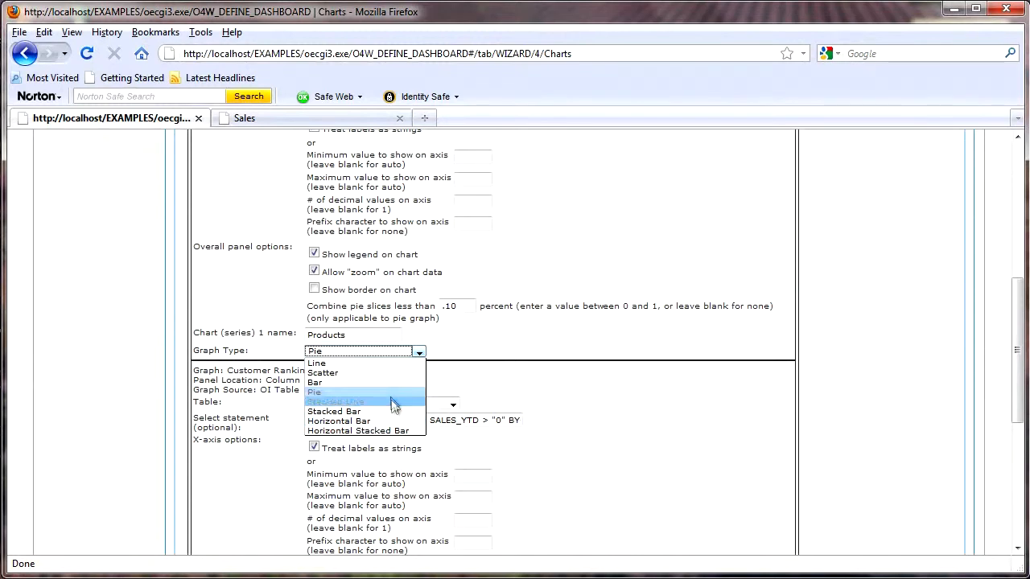
{"action": "scroll", "coordinate": [382, 356], "scroll_direction": "up", "scroll_amount": 9}
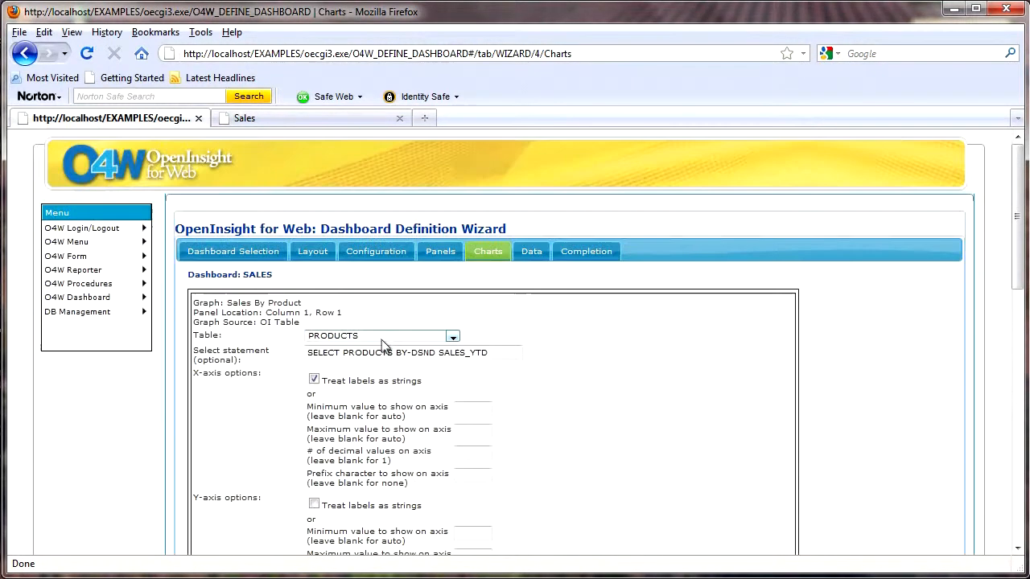
- Open the script settings in the O4W Maintenance configuration records and find the graphing library source
{"action": "left_click", "coordinate": [90, 317]}
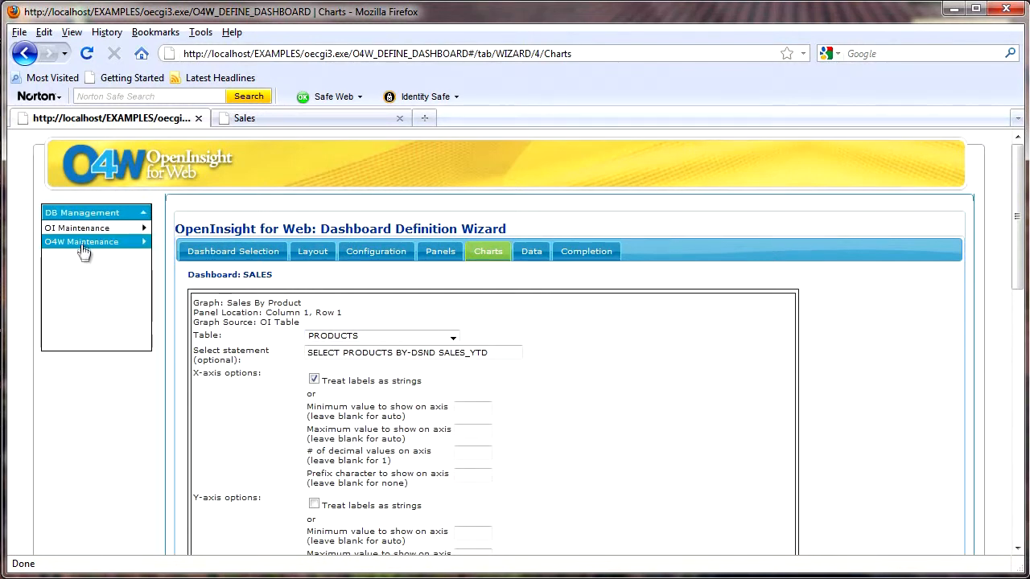
{"action": "left_click", "coordinate": [84, 247]}
{"action": "left_click", "coordinate": [84, 276]}
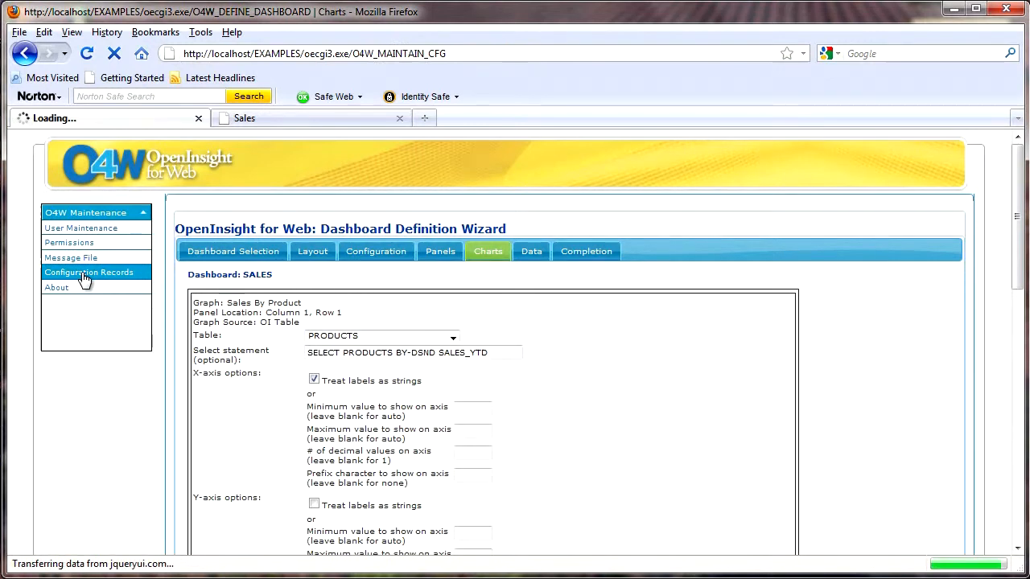
{"action": "left_click", "coordinate": [296, 251]}
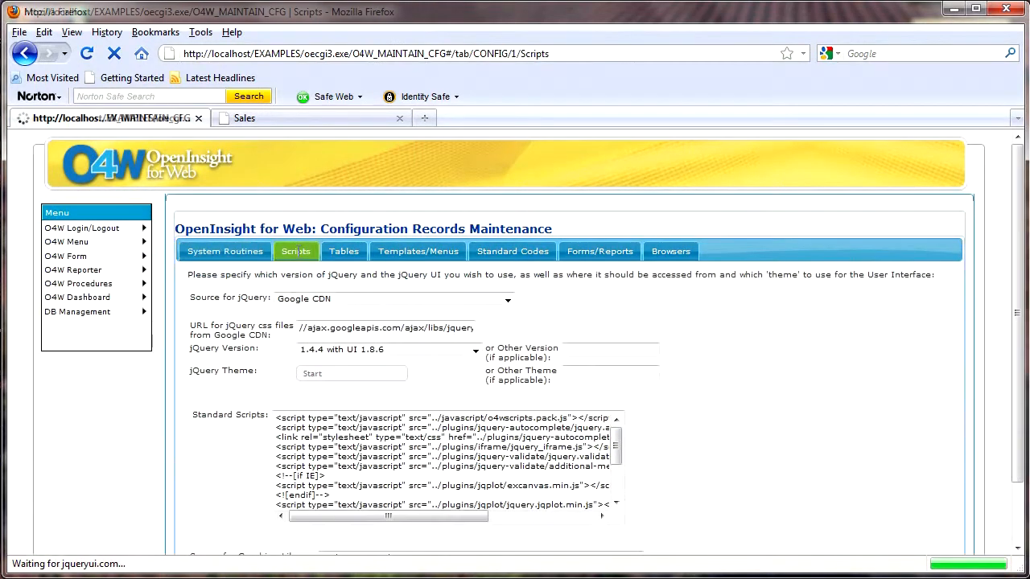
{"action": "scroll", "coordinate": [766, 399], "scroll_direction": "down", "scroll_amount": 3}
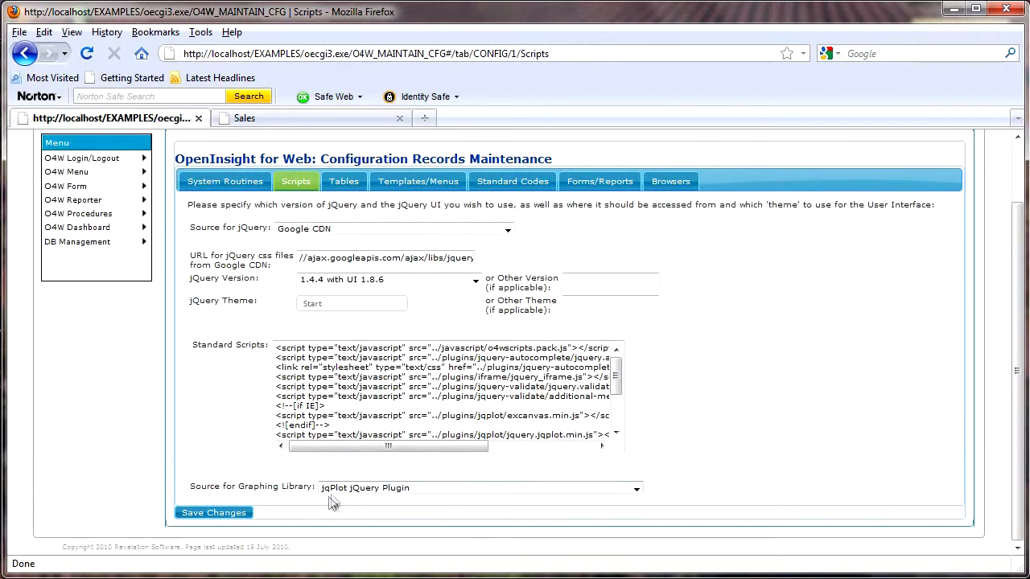
- Set the graphing library source to "Both jQuery and Google Visualization (requires Internet connection)" and save the configuration changes
{"action": "left_click", "coordinate": [637, 490]}
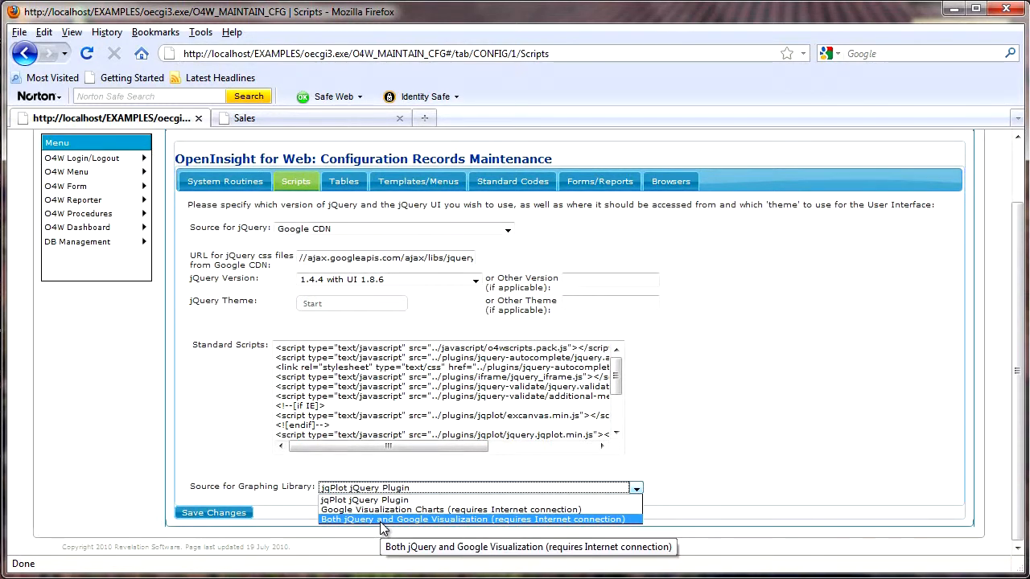
{"action": "left_click", "coordinate": [383, 521]}
{"action": "left_click", "coordinate": [223, 513]}
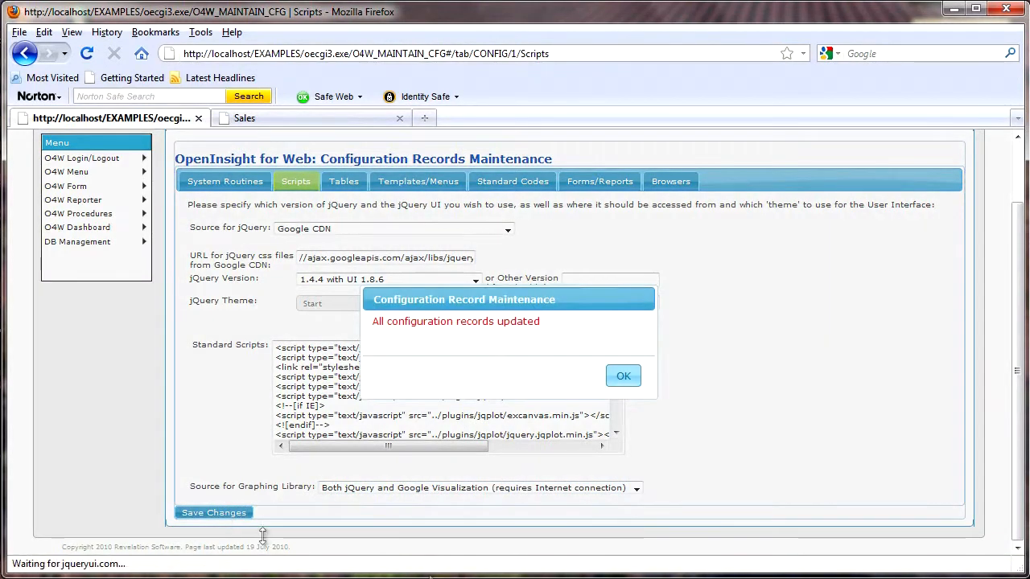
{"action": "left_click", "coordinate": [622, 379]}
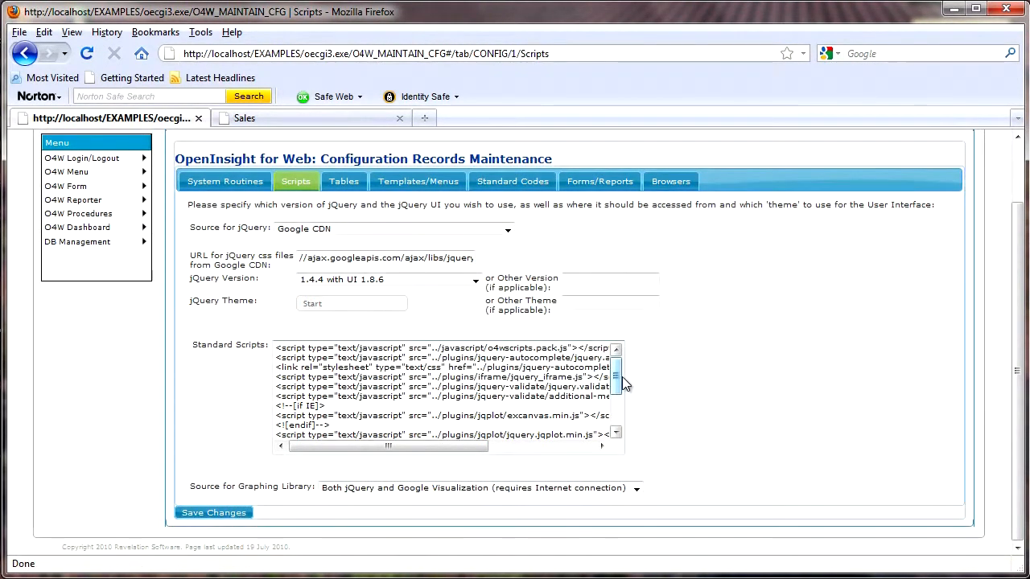
- Reopen the existing SALES dashboard in the dashboard definition wizard and go to its chart settings
{"action": "left_click", "coordinate": [93, 229]}
{"action": "left_click", "coordinate": [77, 158]}
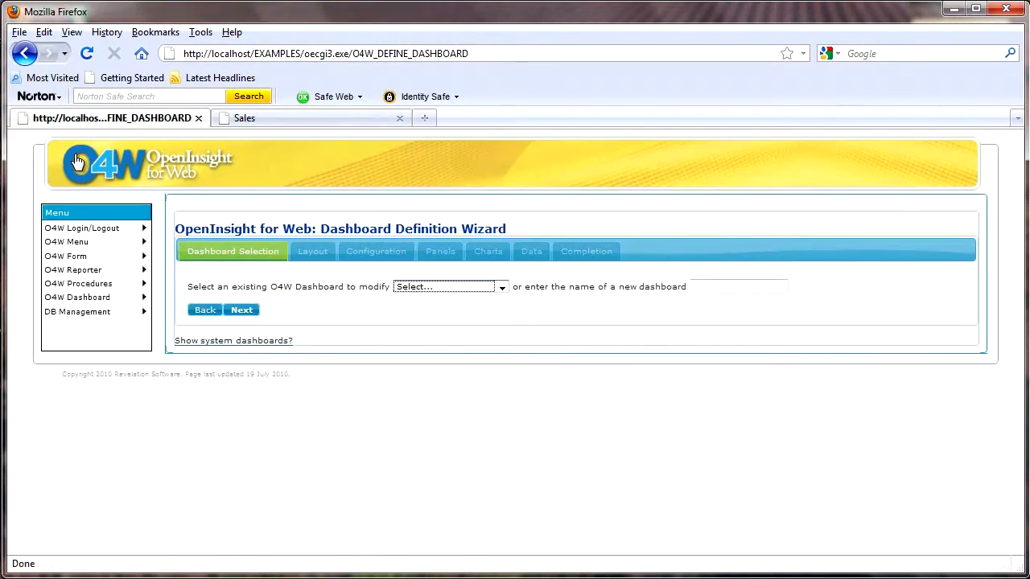
{"action": "left_click", "coordinate": [502, 288]}
{"action": "left_click", "coordinate": [458, 326]}
{"action": "left_click", "coordinate": [243, 310]}
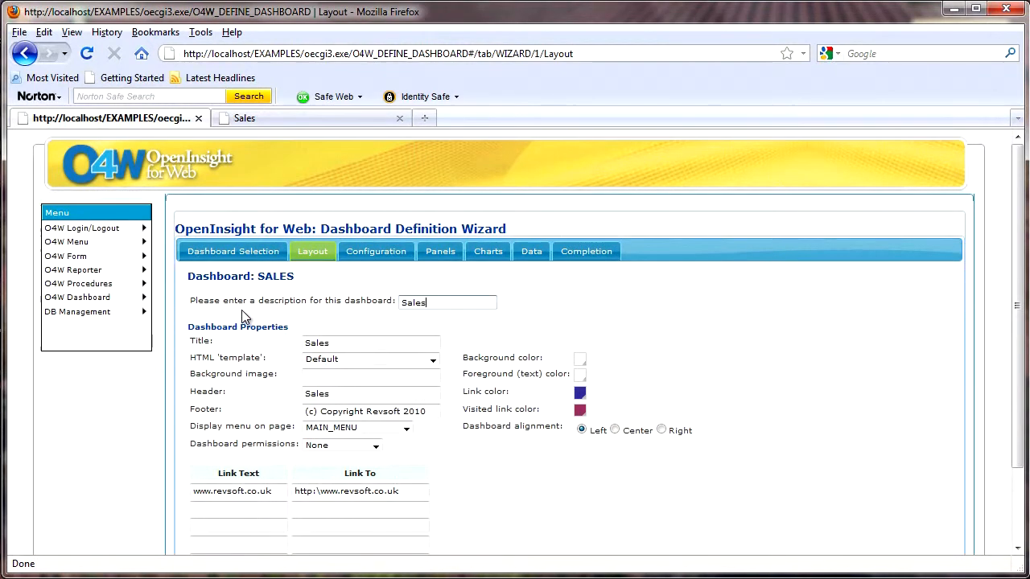
{"action": "left_click", "coordinate": [488, 251]}
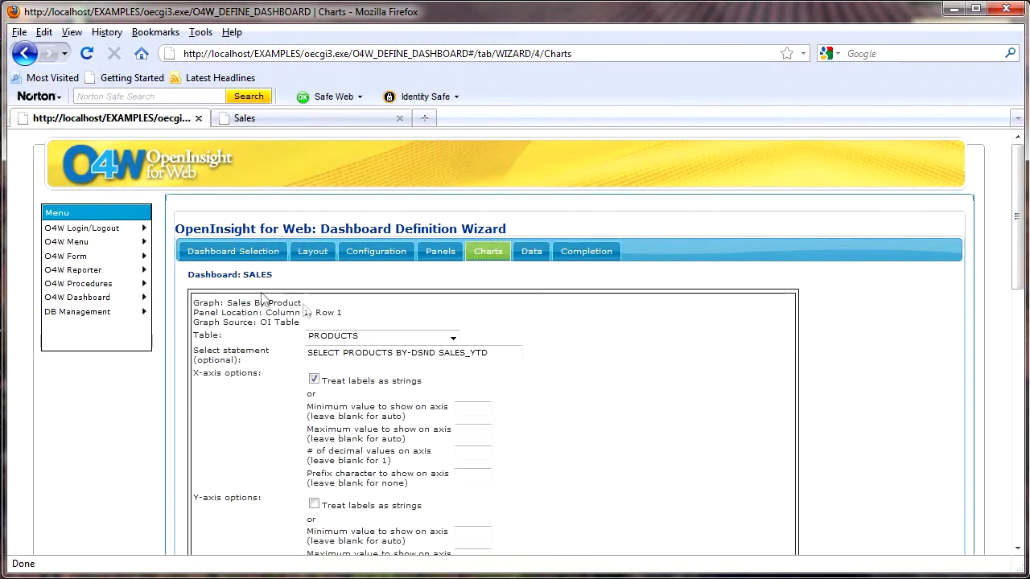
- Change the Sales By Product graph type to 3D Pie (Google Chart)
{"action": "scroll", "coordinate": [660, 356], "scroll_direction": "down", "scroll_amount": 7}
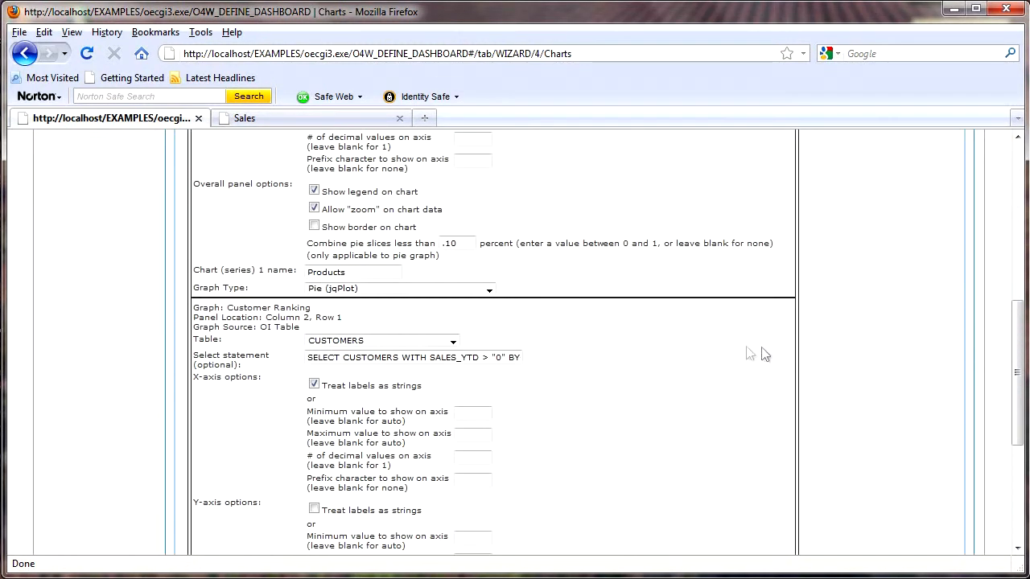
{"action": "left_click", "coordinate": [489, 289]}
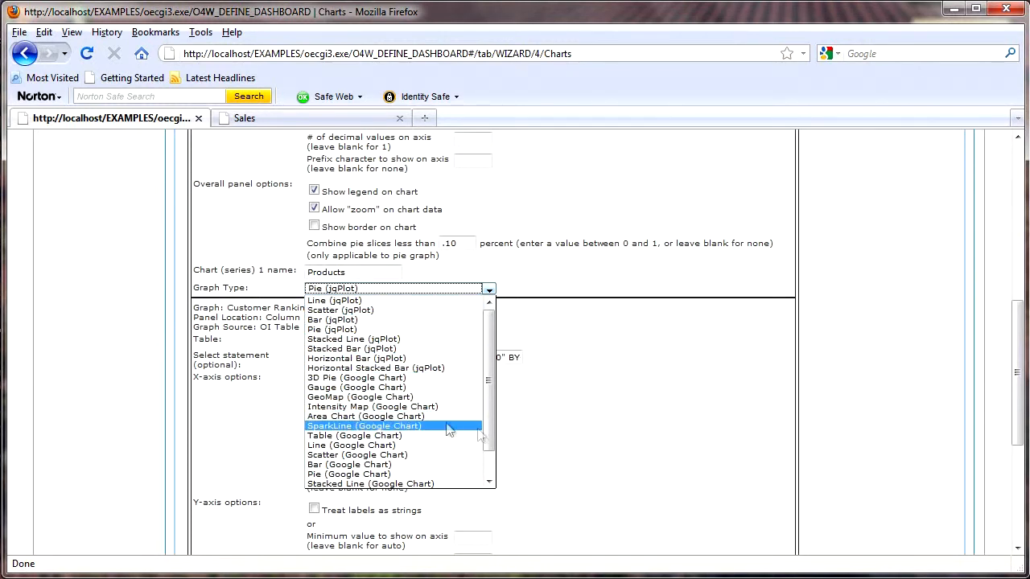
{"action": "left_click_drag", "start_coordinate": [490, 430], "coordinate": [490, 472]}
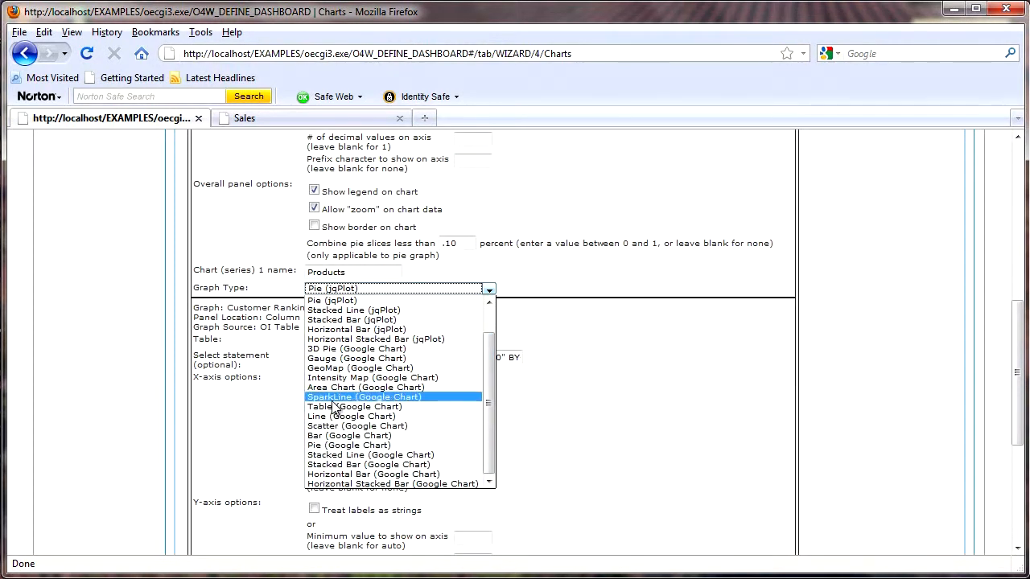
{"action": "left_click", "coordinate": [336, 351]}
- Change the Customer Ranking graph type to Bar (Google Chart)
{"action": "scroll", "coordinate": [616, 416], "scroll_direction": "down", "scroll_amount": 6}
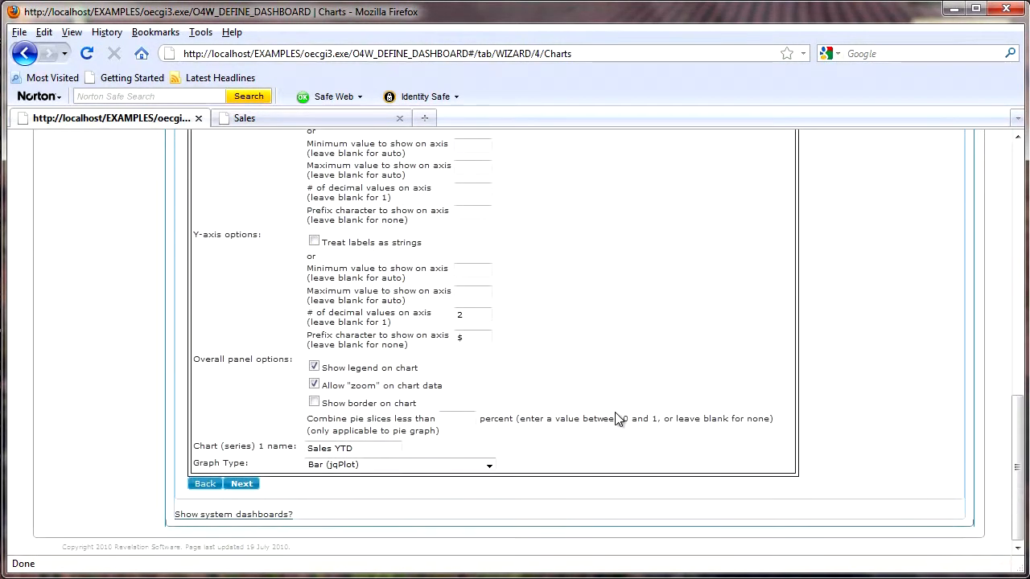
{"action": "left_click", "coordinate": [489, 465]}
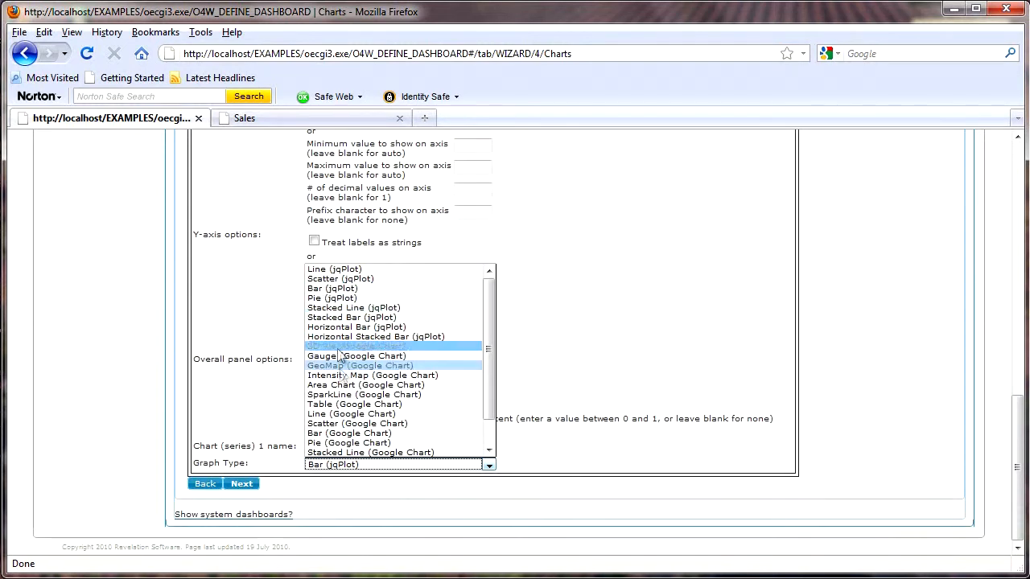
{"action": "left_click", "coordinate": [354, 435]}
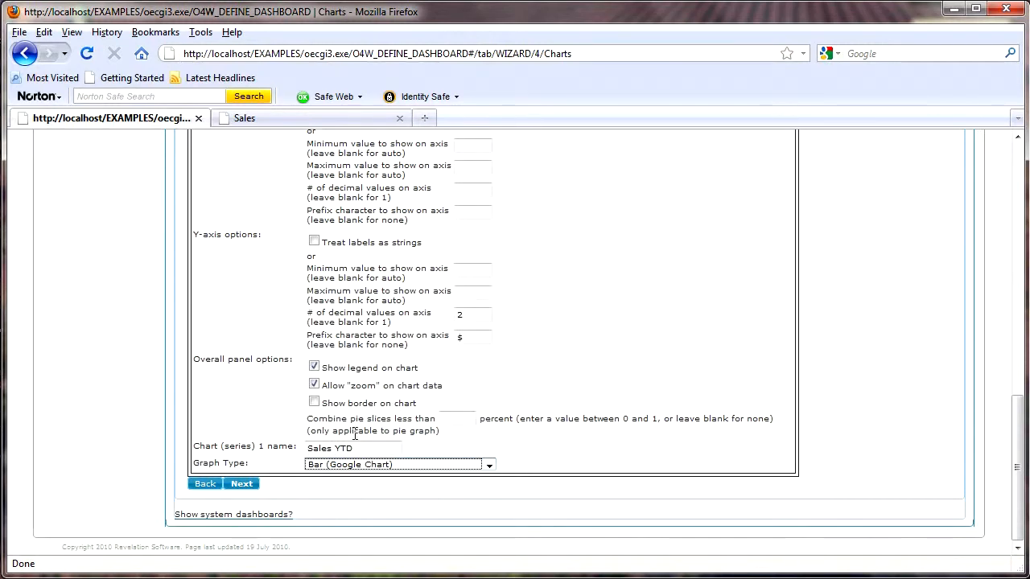
- Save the SALES dashboard with its existing data sources, run it again, and inspect the Sales By Product pie slices
{"action": "left_click", "coordinate": [239, 485]}
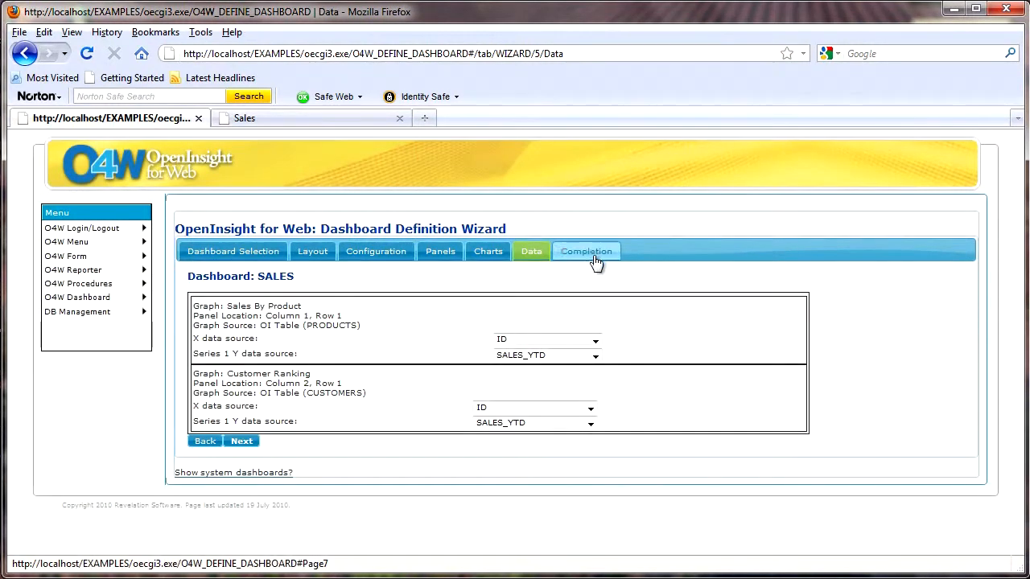
{"action": "left_click", "coordinate": [241, 443]}
{"action": "left_click", "coordinate": [205, 320]}
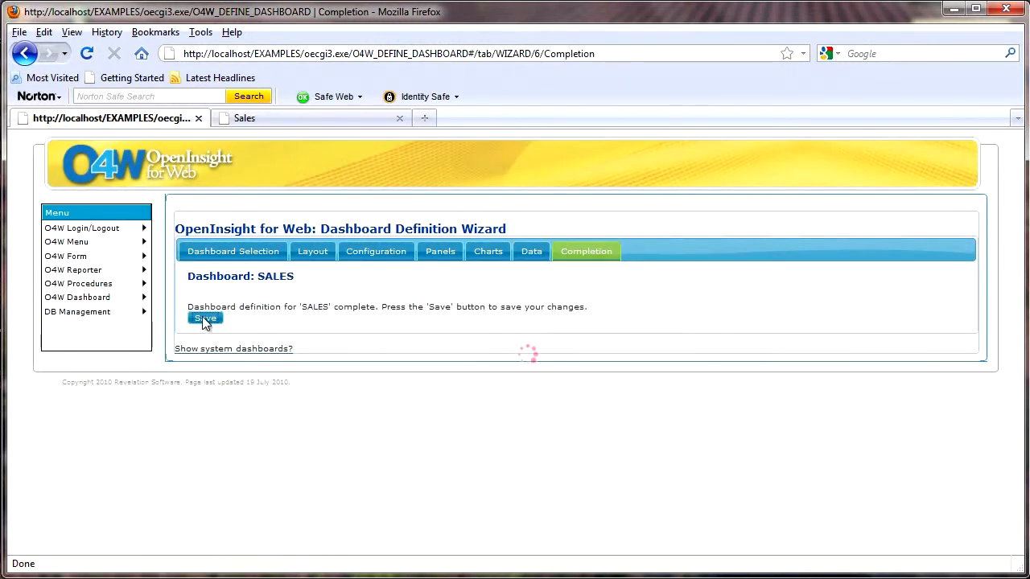
{"action": "left_click", "coordinate": [405, 309]}
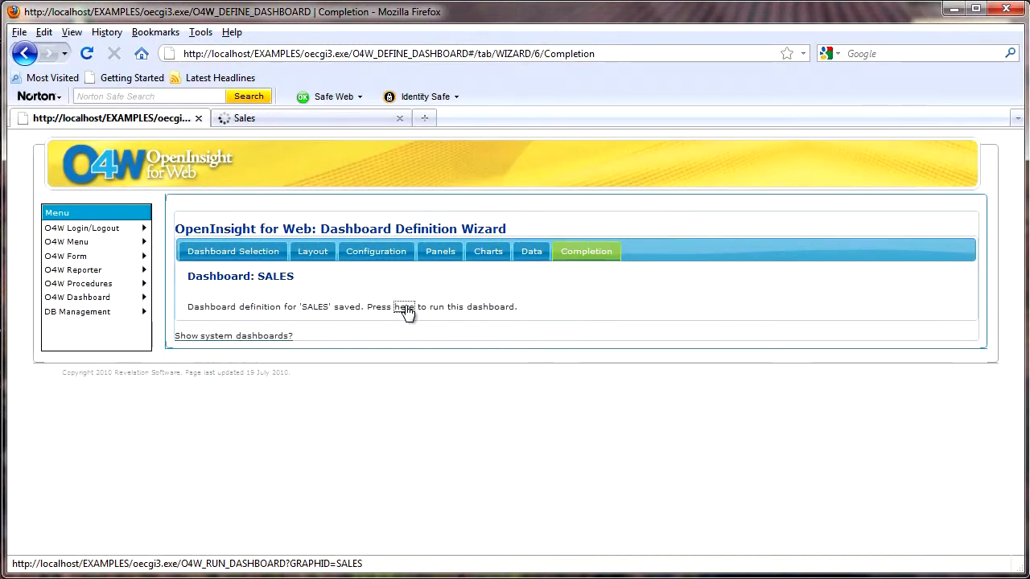
{"action": "left_click", "coordinate": [306, 120]}
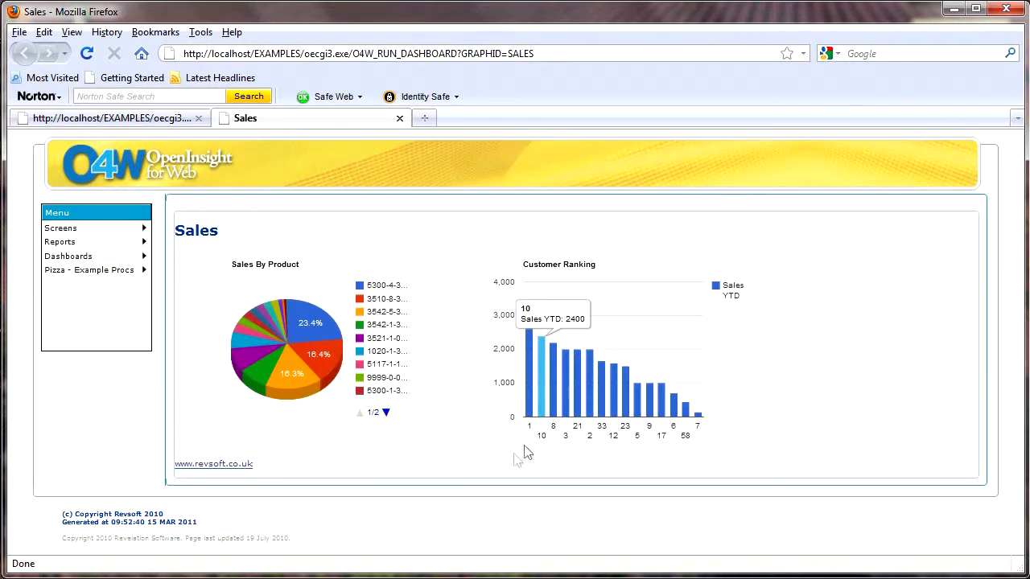
{"action": "mouse_move", "coordinate": [290, 375]}
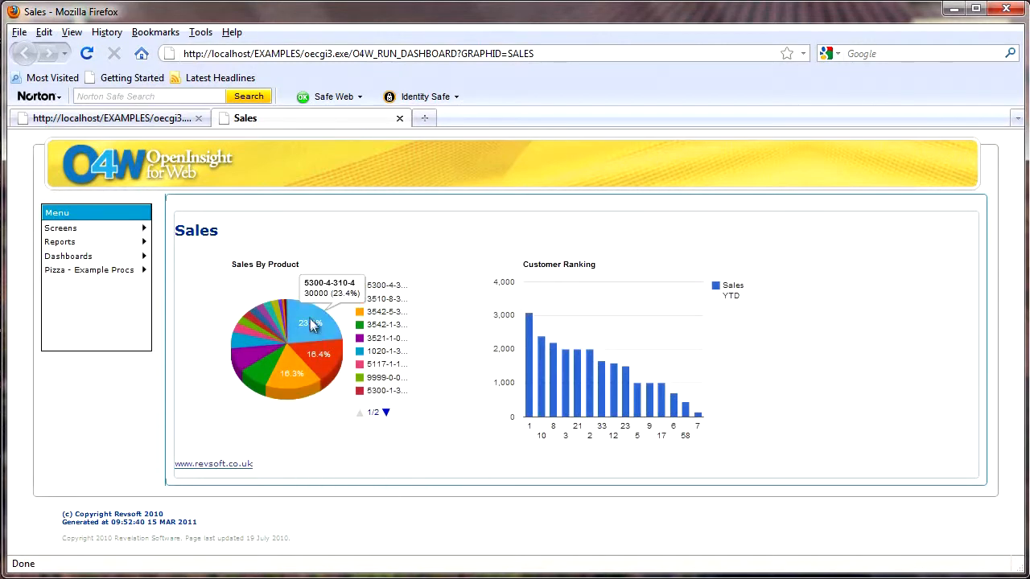
{"action": "mouse_move", "coordinate": [314, 343]}
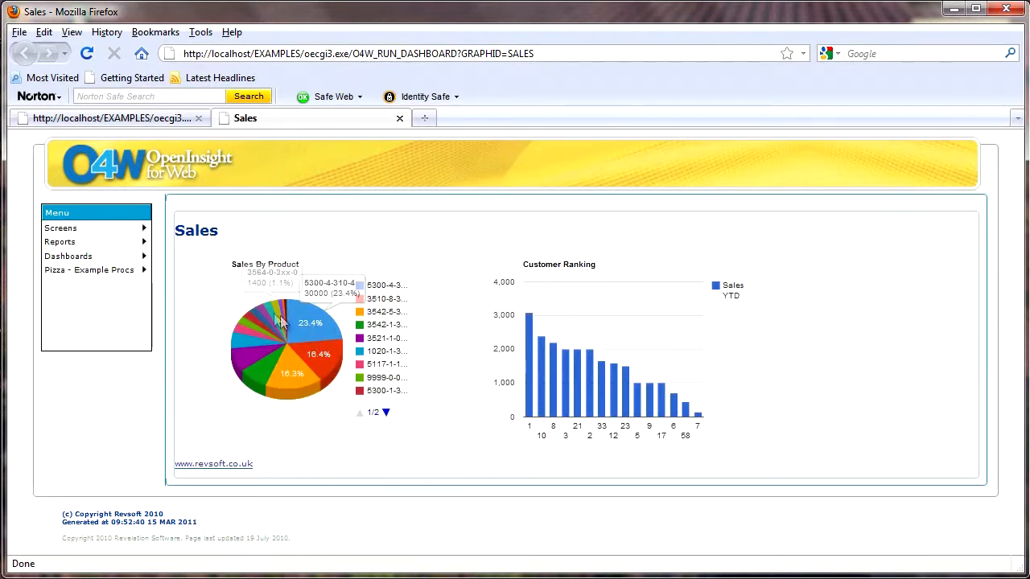